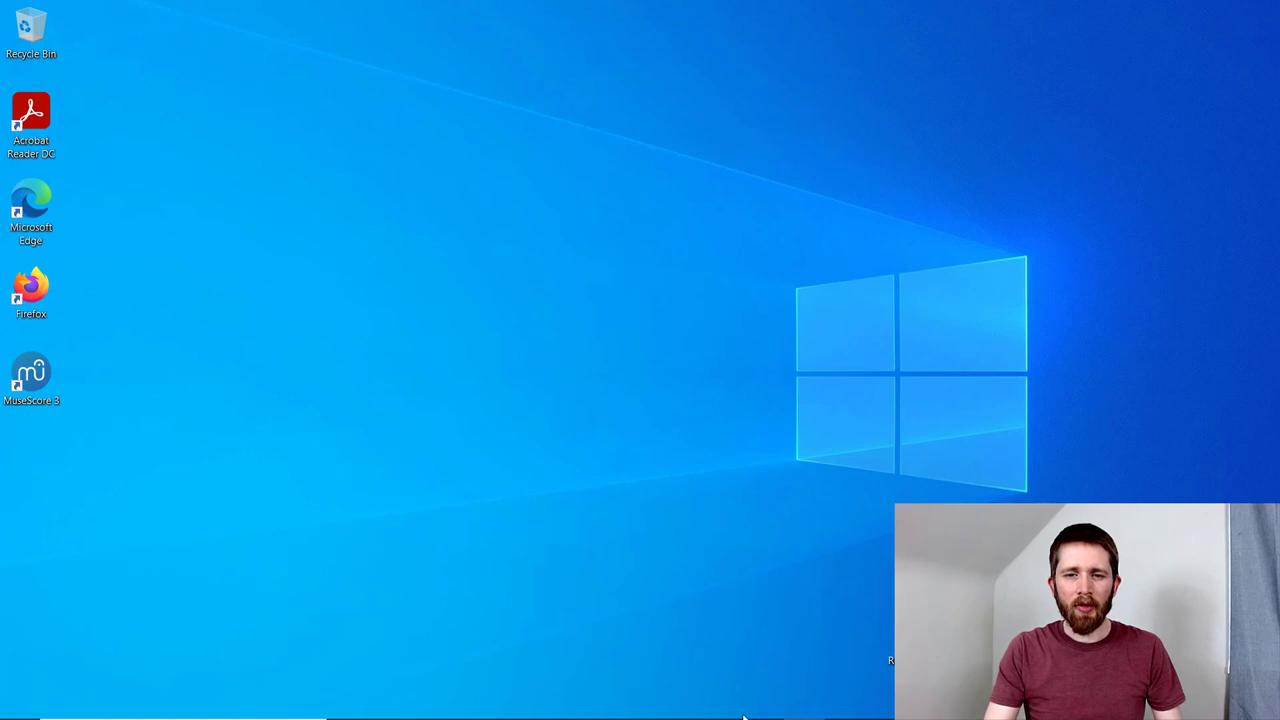
Restore the MuseScore 3 window showing the untitled 'How to Import Images' score
left_click(721, 703)
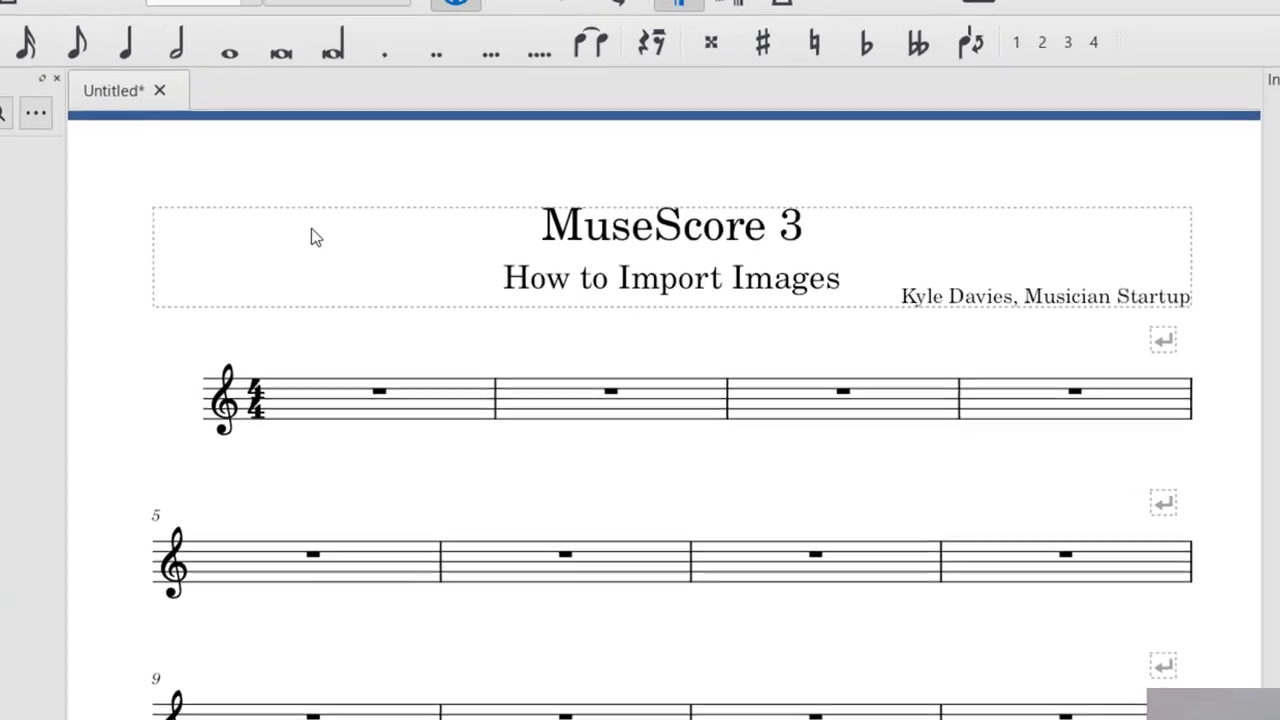
Add an image to the title frame and pick the AdobeStock sound-wave JPEG from the Desktop
left_click(648, 200)
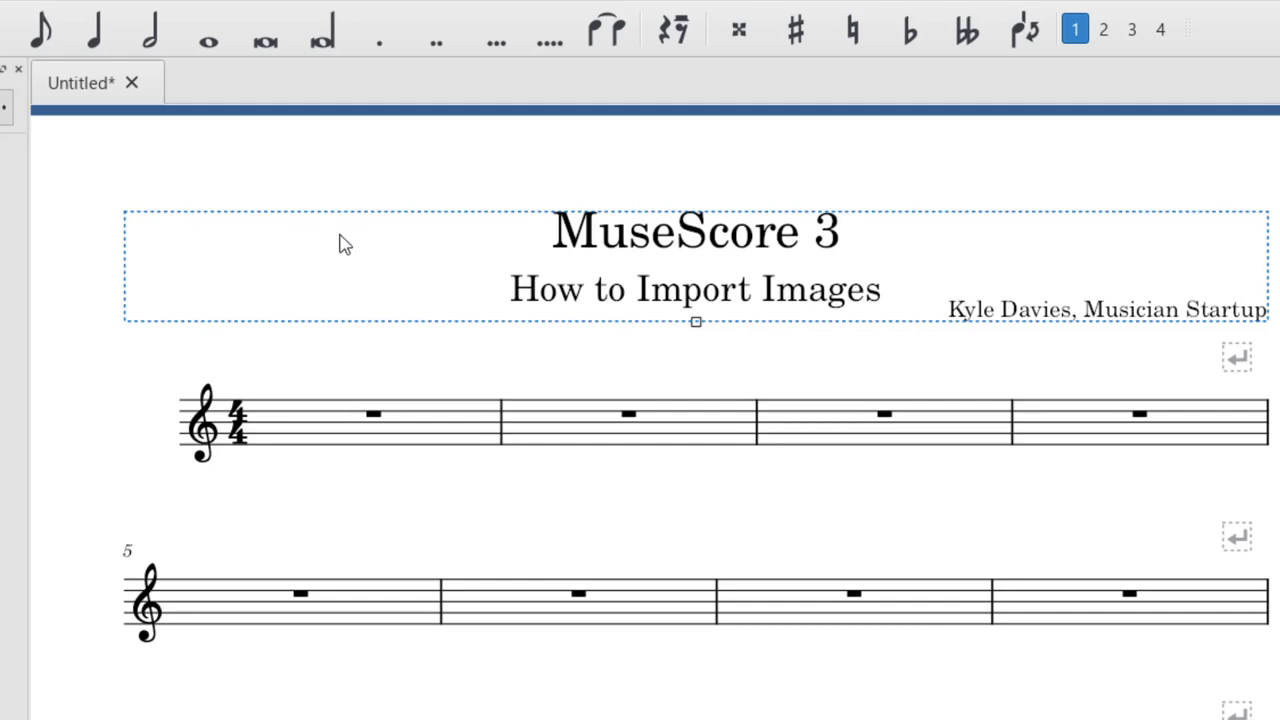
right_click(201, 240)
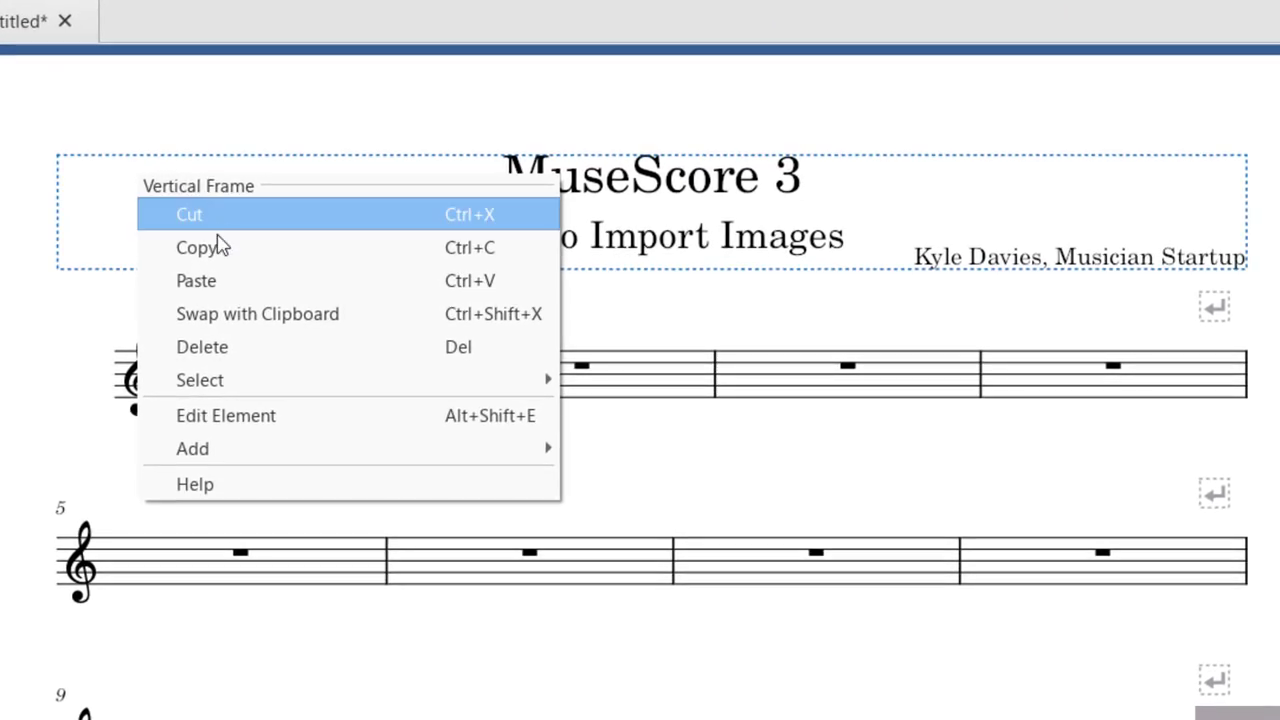
mouse_move(250, 448)
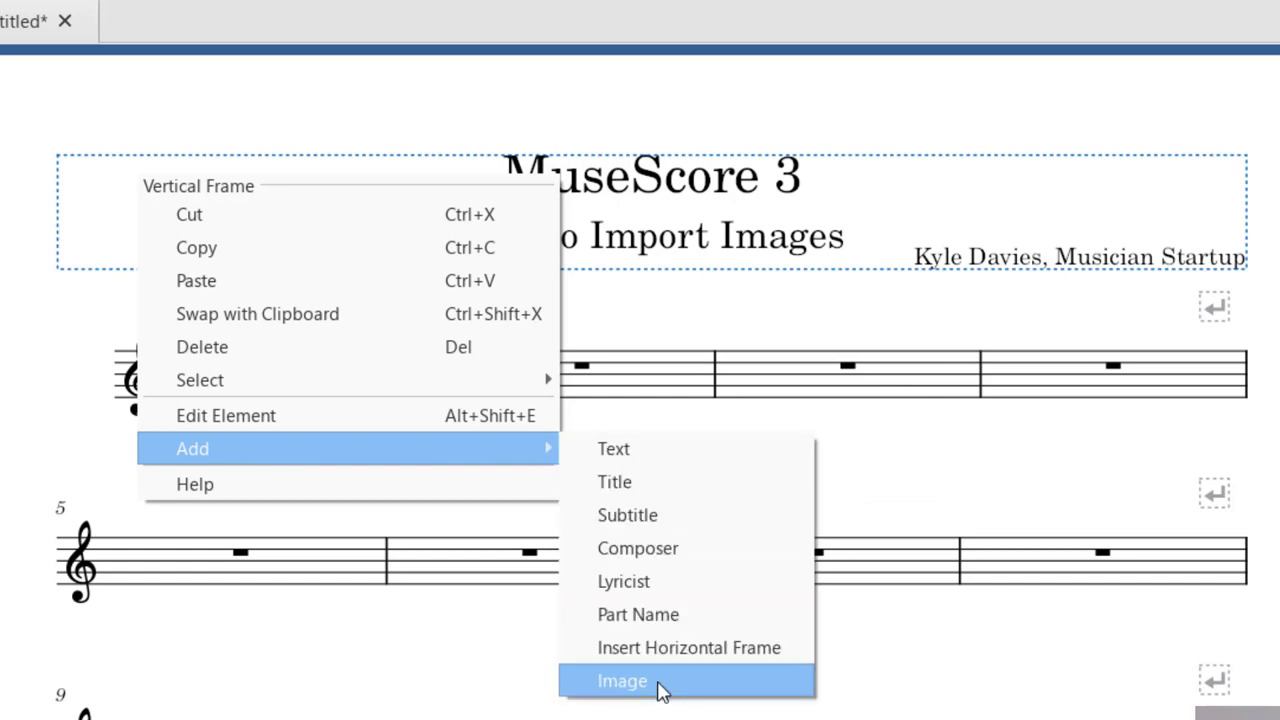
left_click(640, 681)
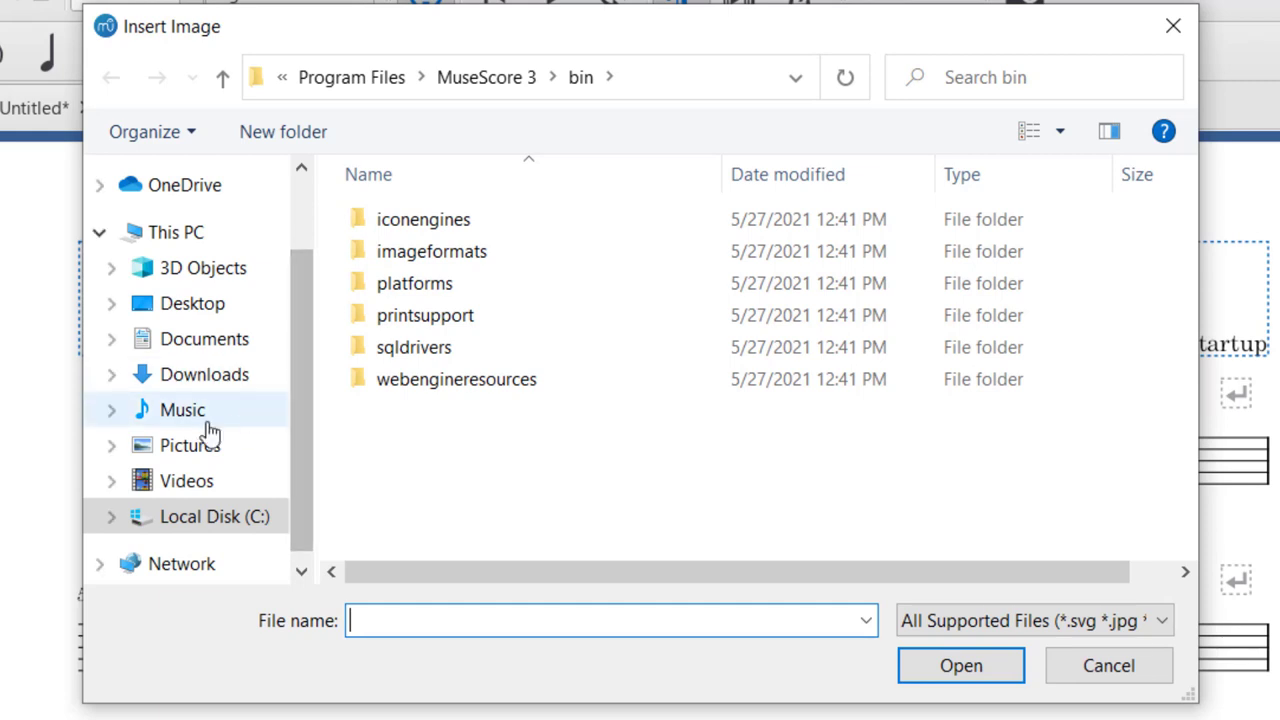
left_click(192, 303)
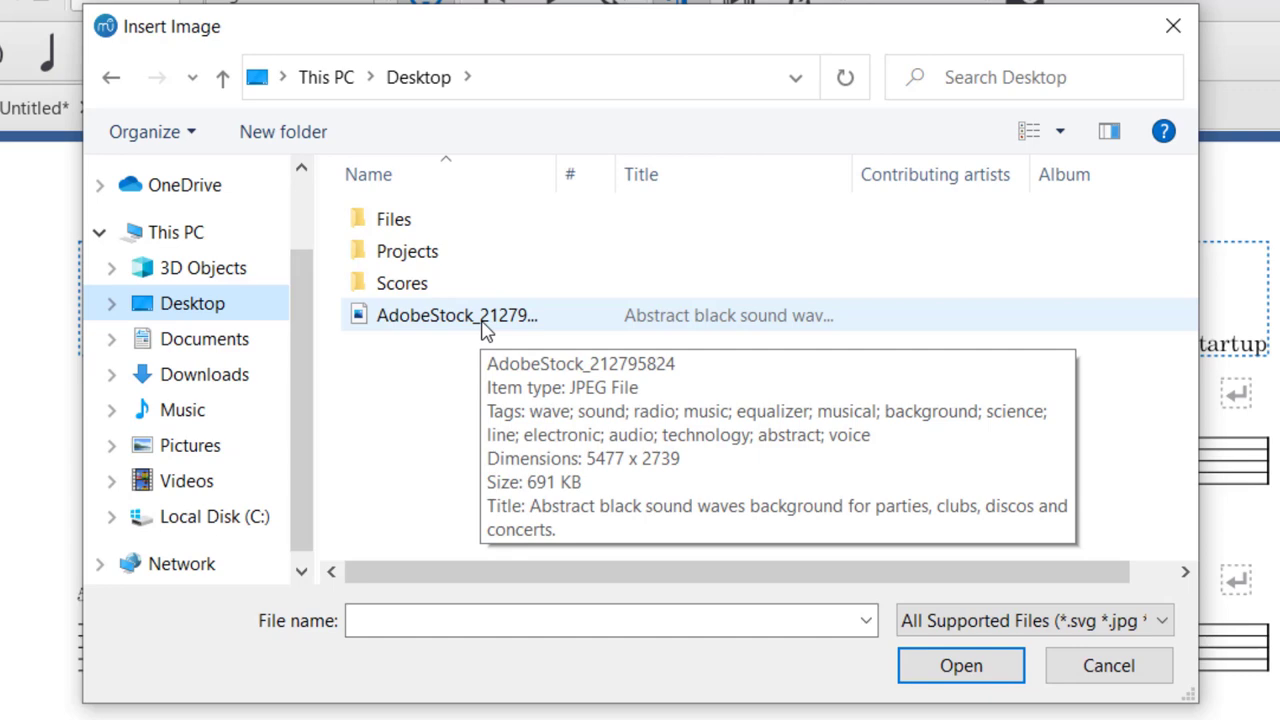
left_click(485, 328)
Load the sound-wave image into the title frame and move it around the title
left_click(978, 675)
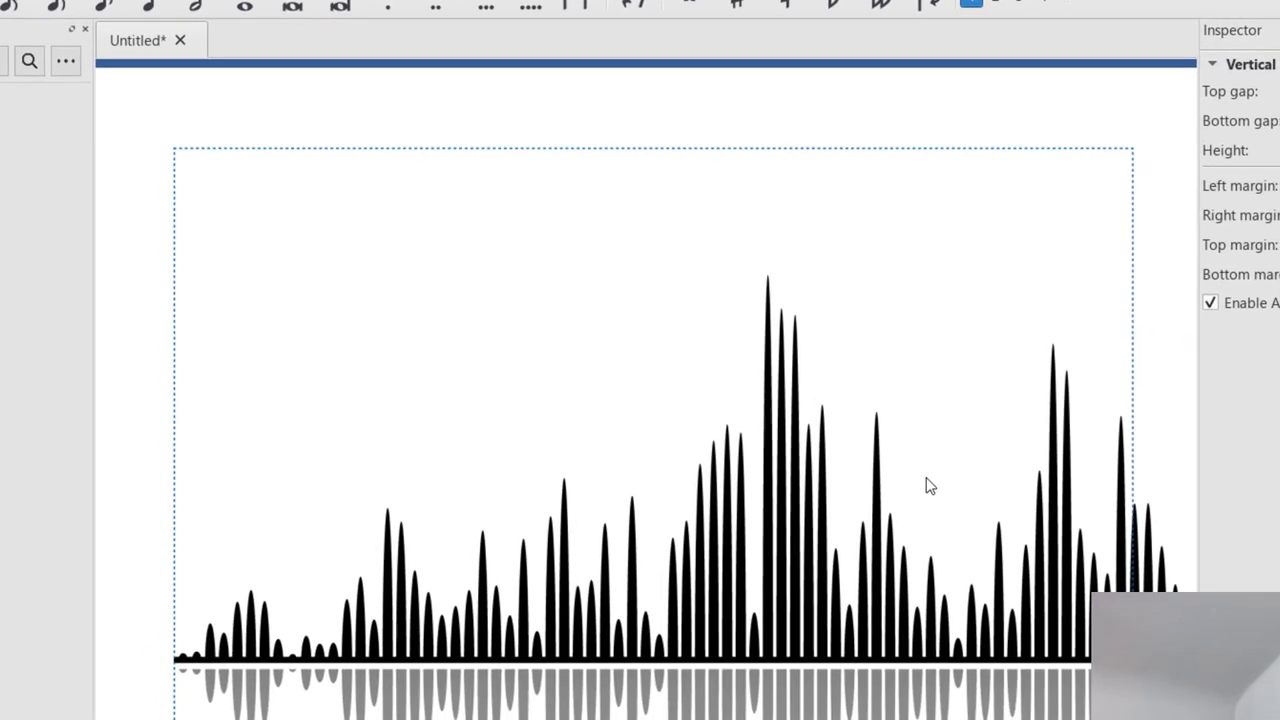
scroll(917, 483, "down", 7)
scroll(917, 483, "up", 7)
left_click(1110, 205)
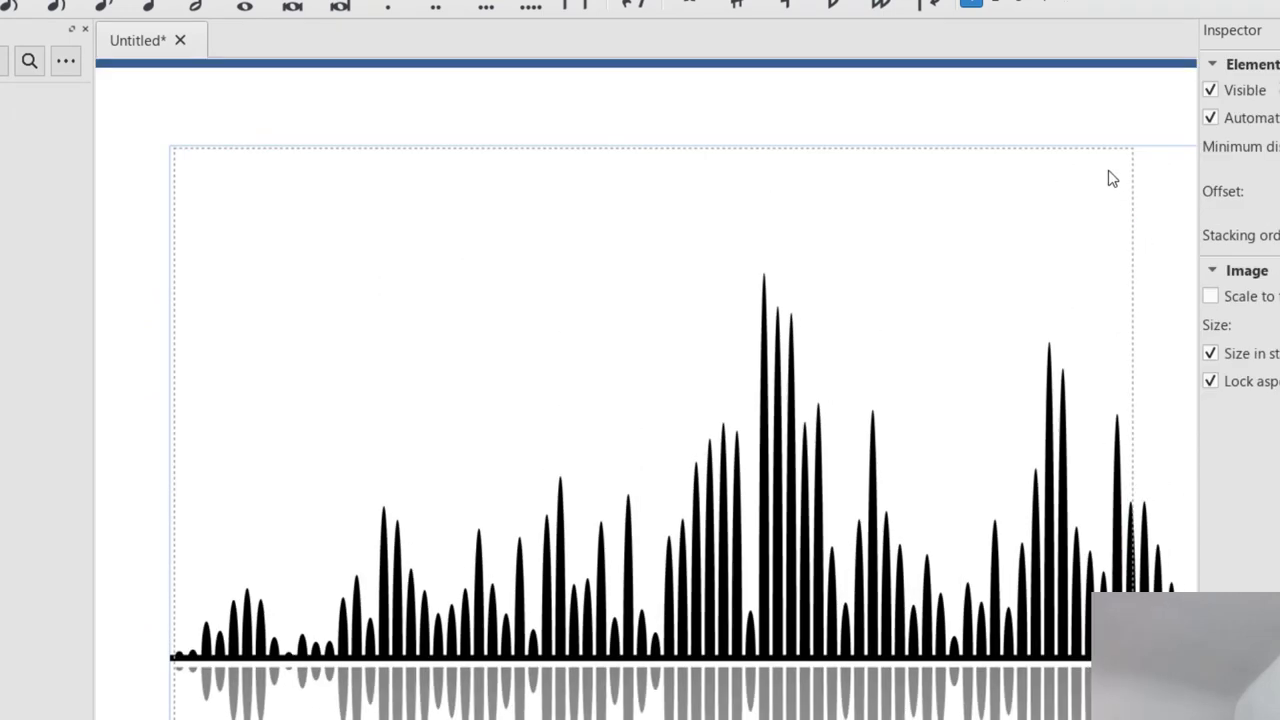
left_click_drag(945, 200, 901, 326)
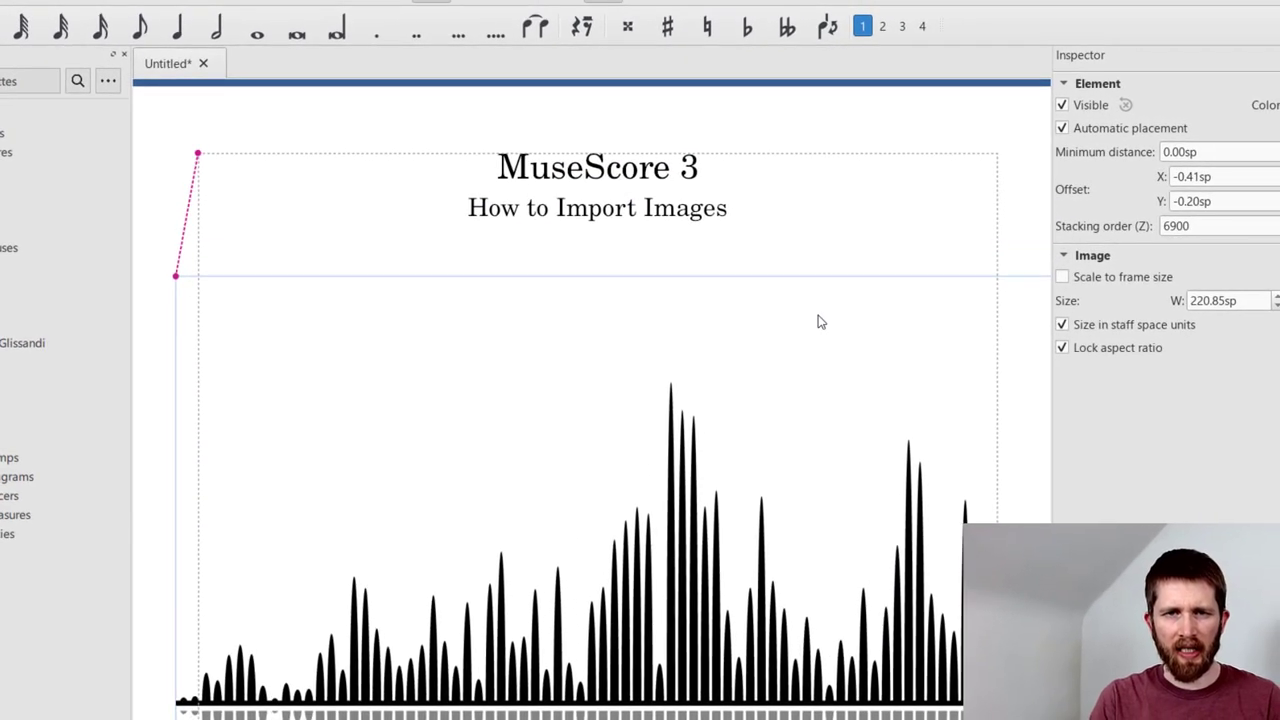
left_click_drag(818, 322, 852, 262)
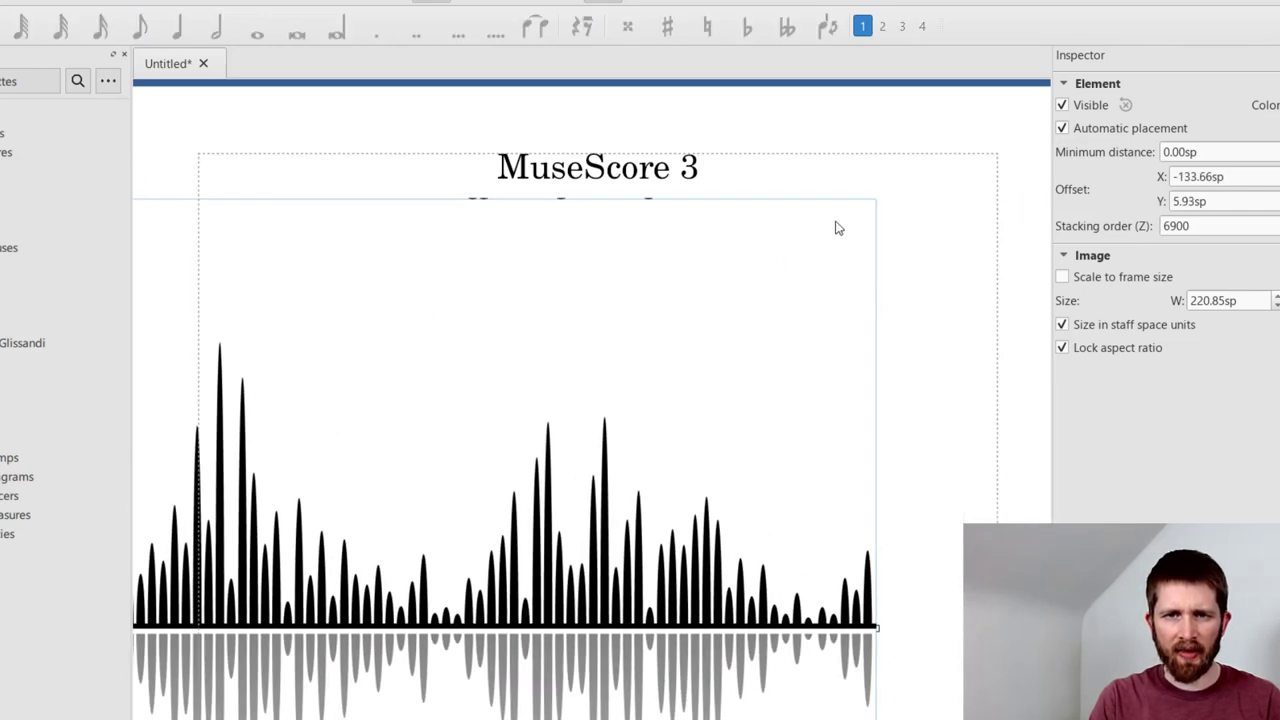
Resize and reposition the waveform image beneath the title, then delete it
left_click_drag(818, 183, 248, 254)
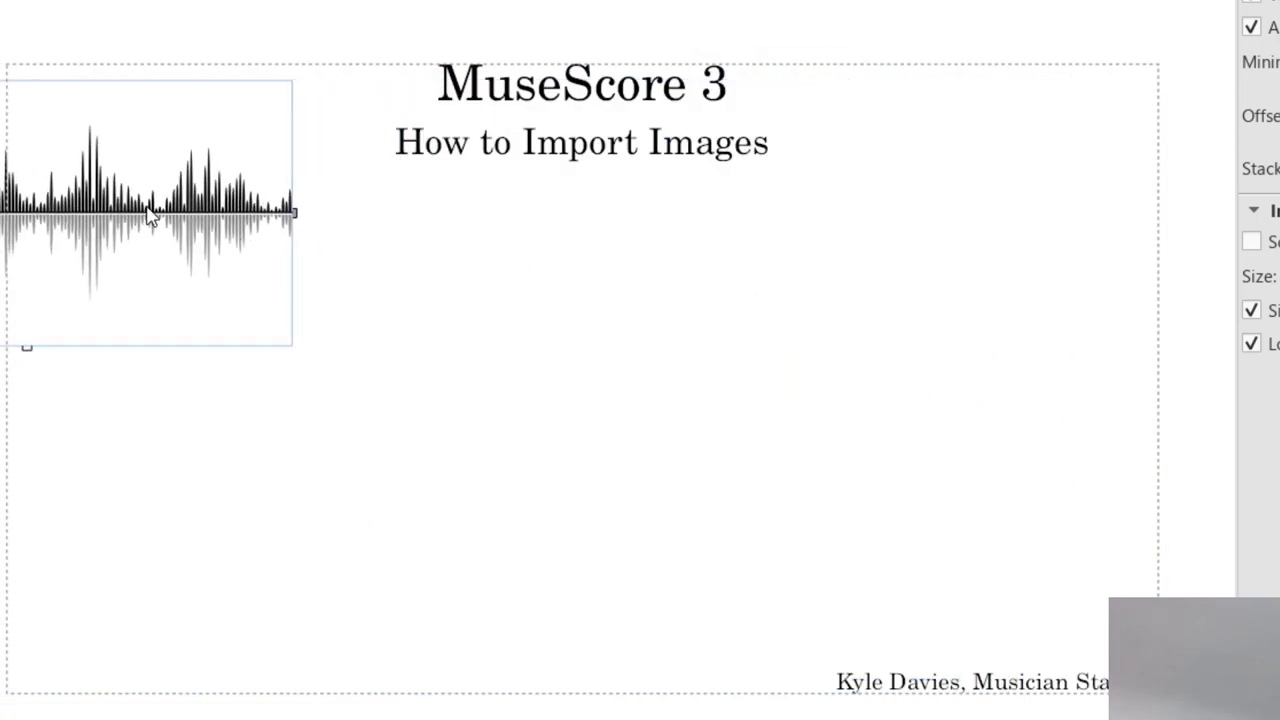
left_click_drag(150, 218, 466, 329)
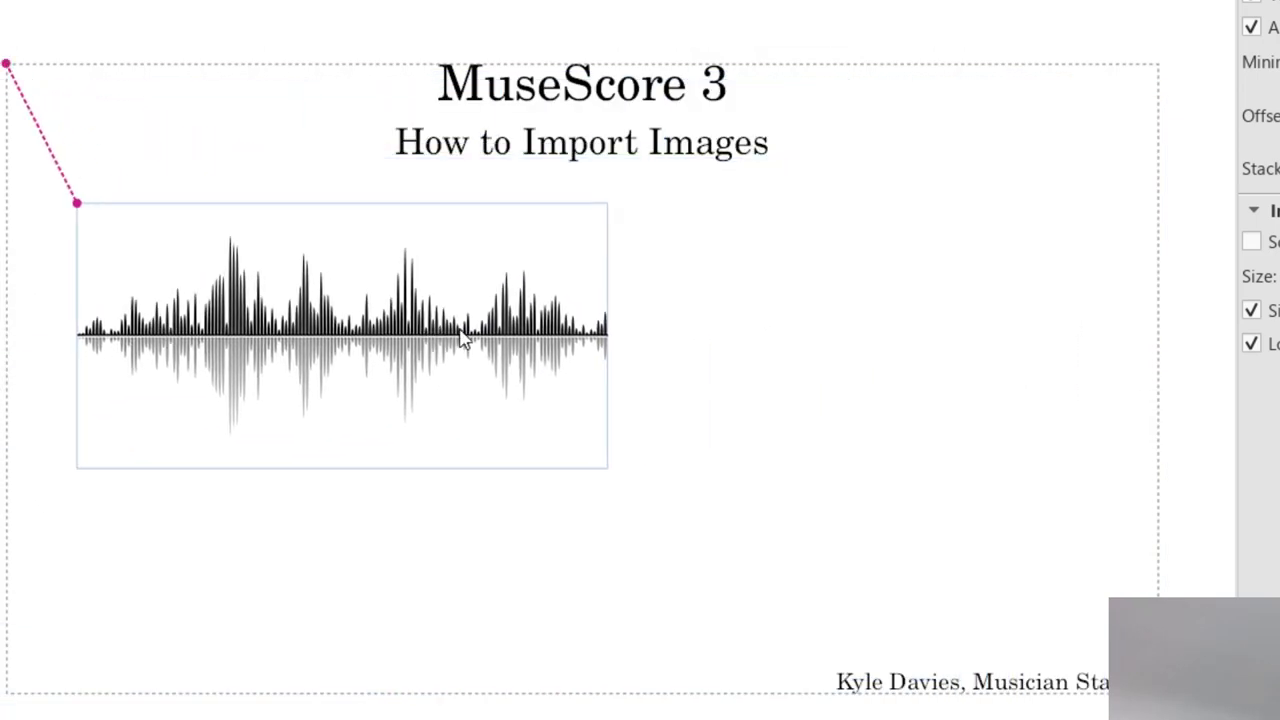
left_click_drag(365, 293, 408, 213)
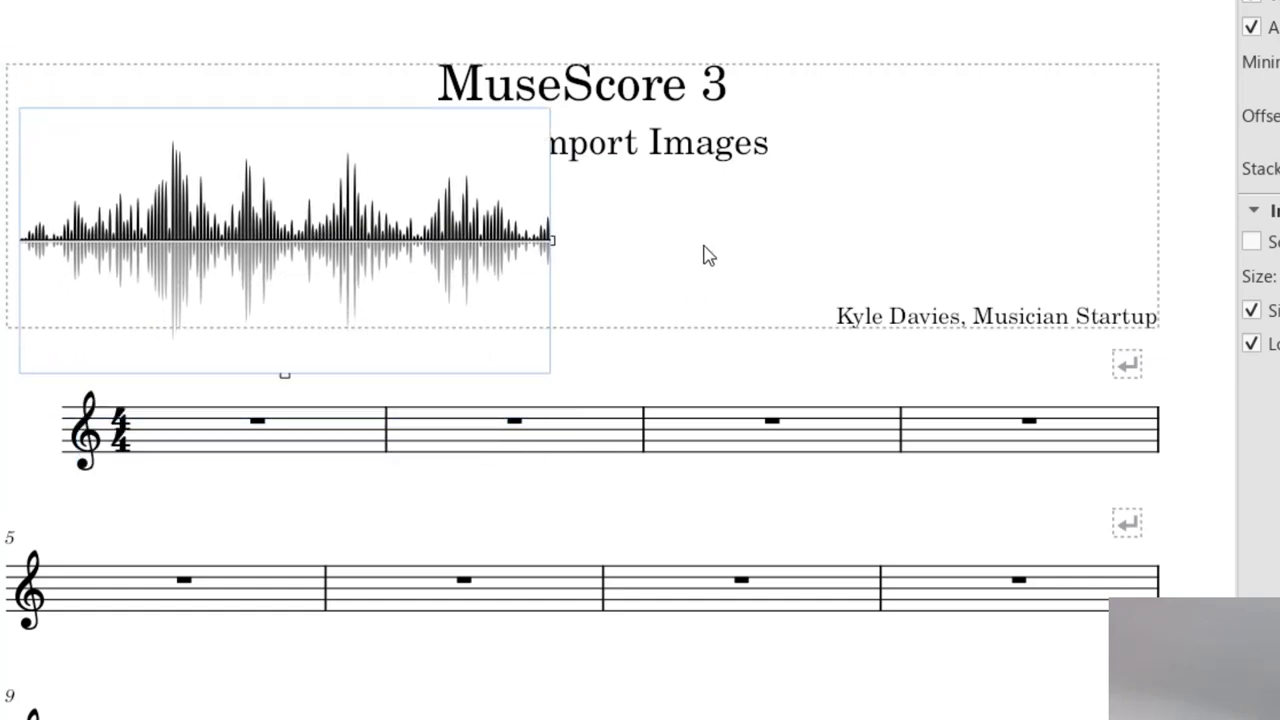
left_click_drag(395, 243, 401, 354)
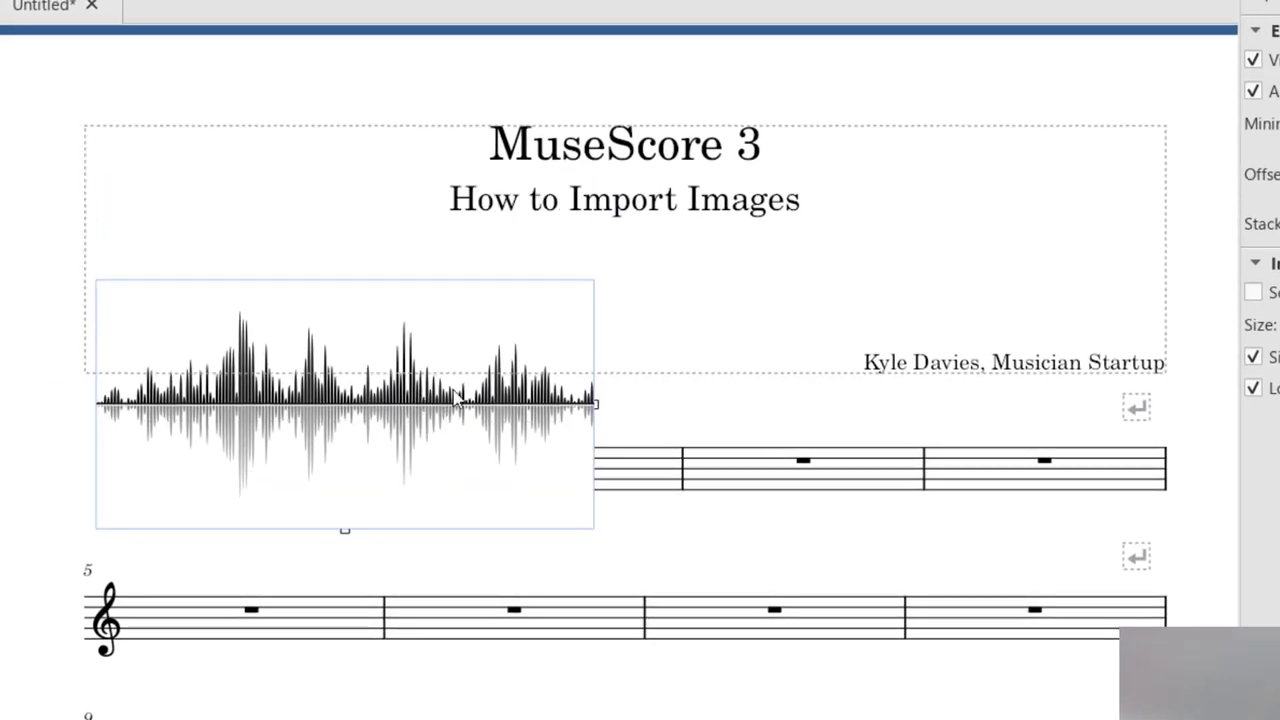
left_click_drag(436, 414, 401, 330)
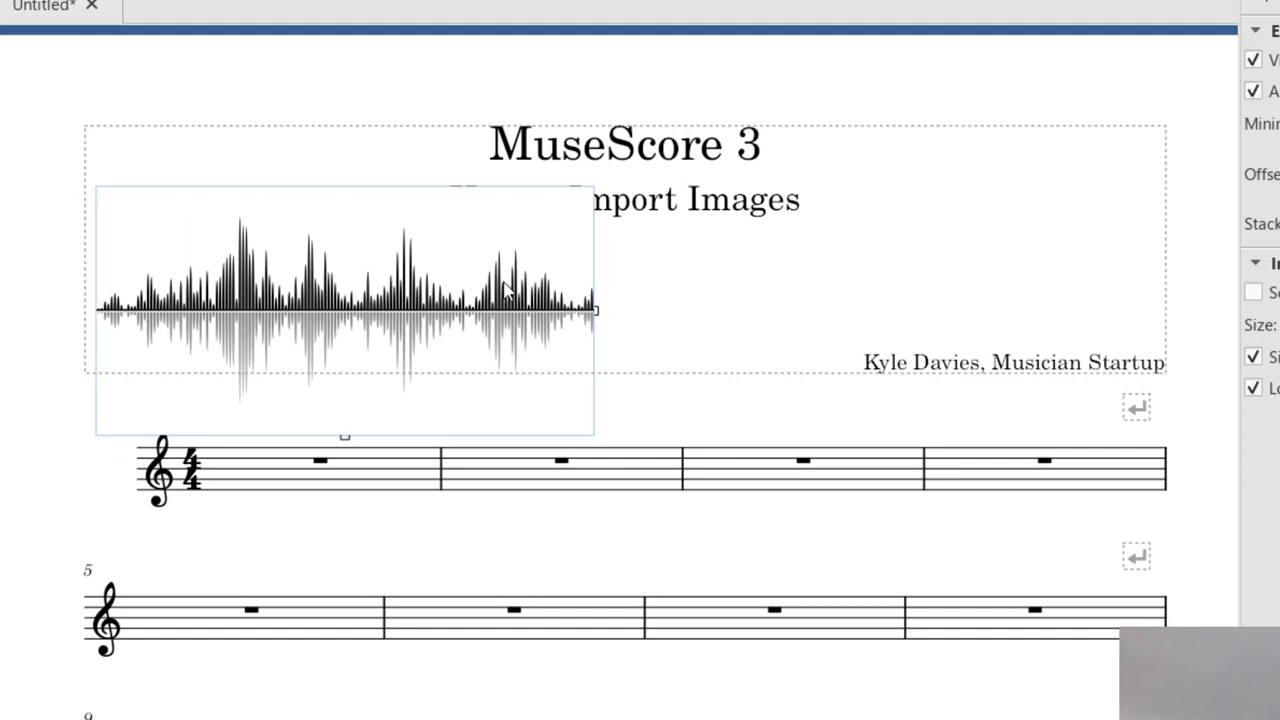
key("Delete")
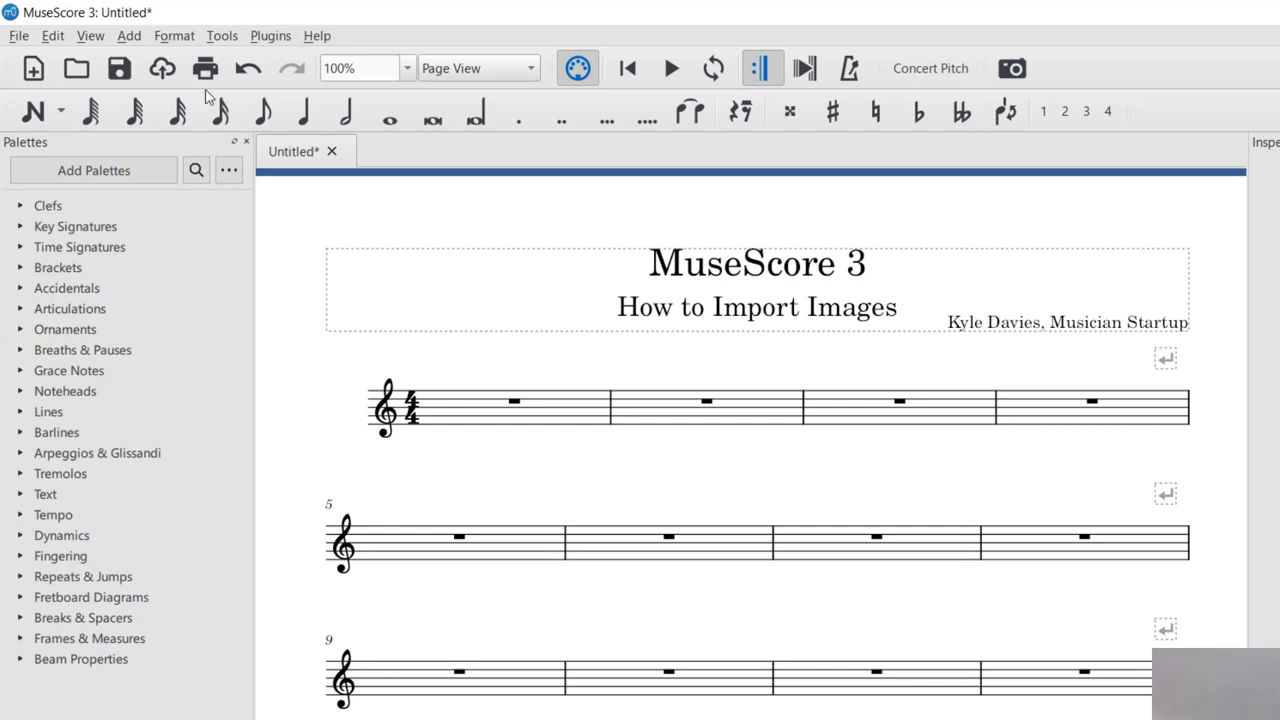
Insert an empty vertical frame above the first staff via Add > Frames
left_click(535, 419)
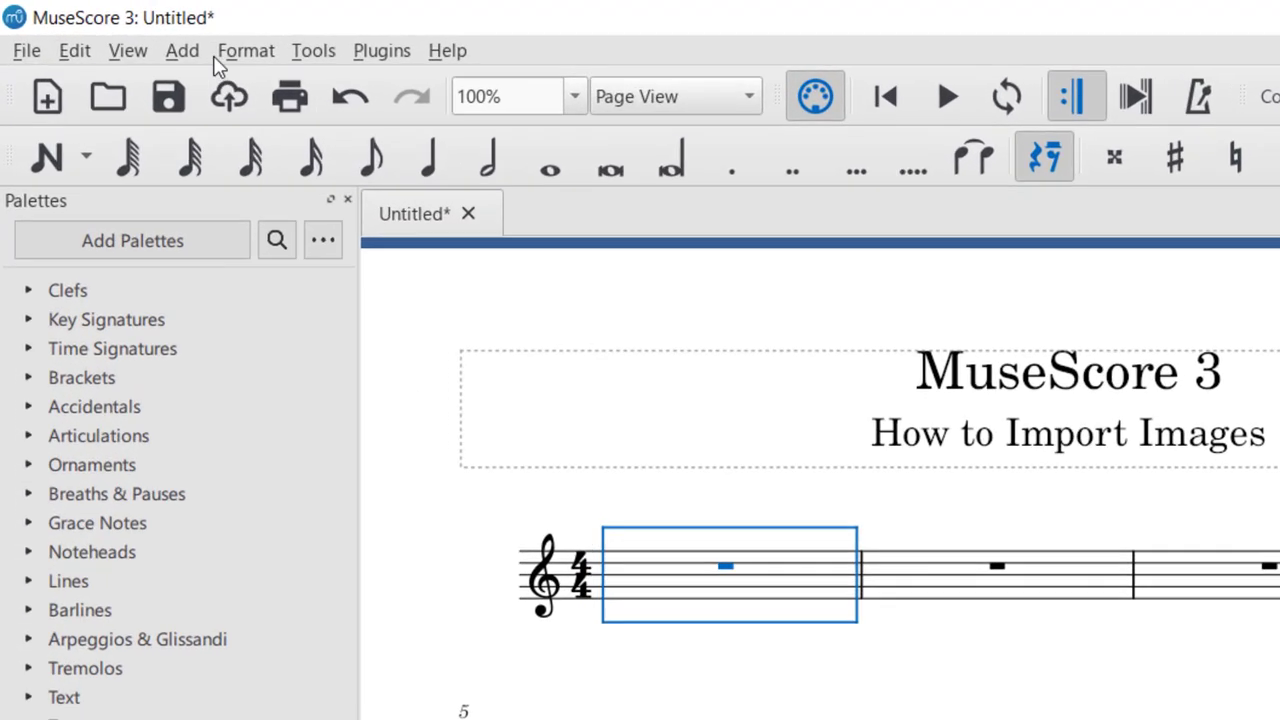
left_click(129, 35)
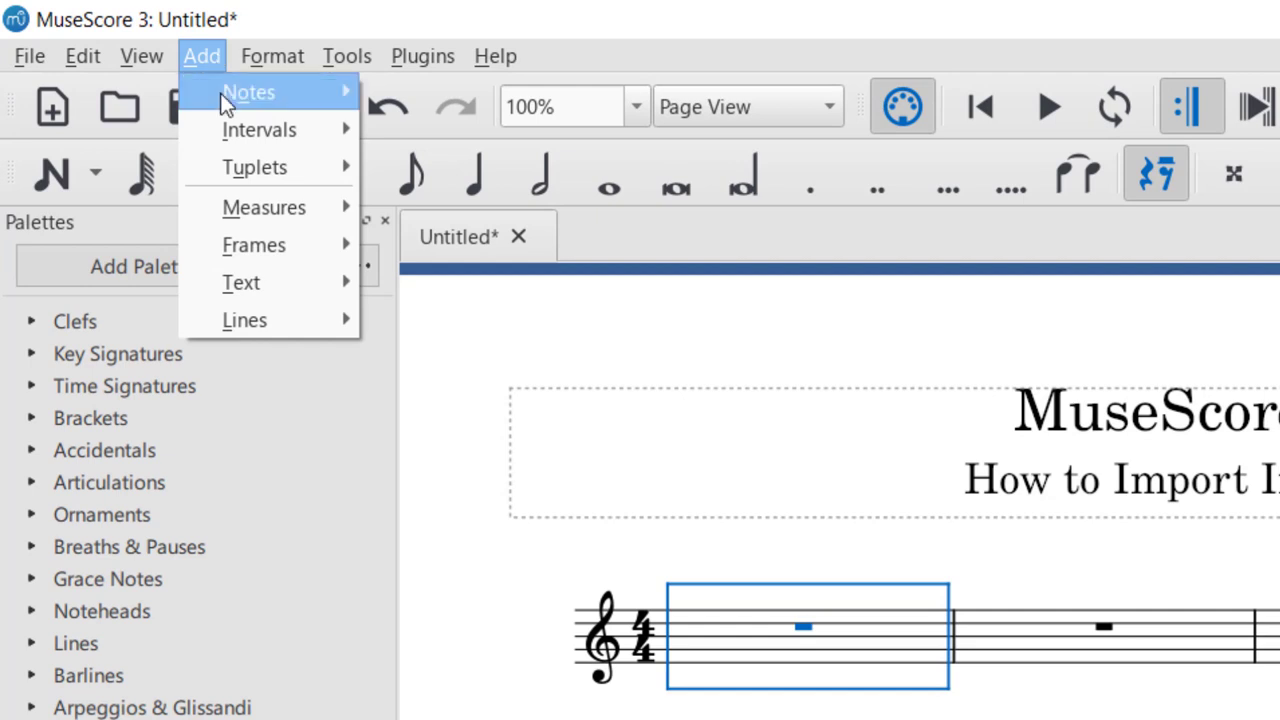
mouse_move(287, 245)
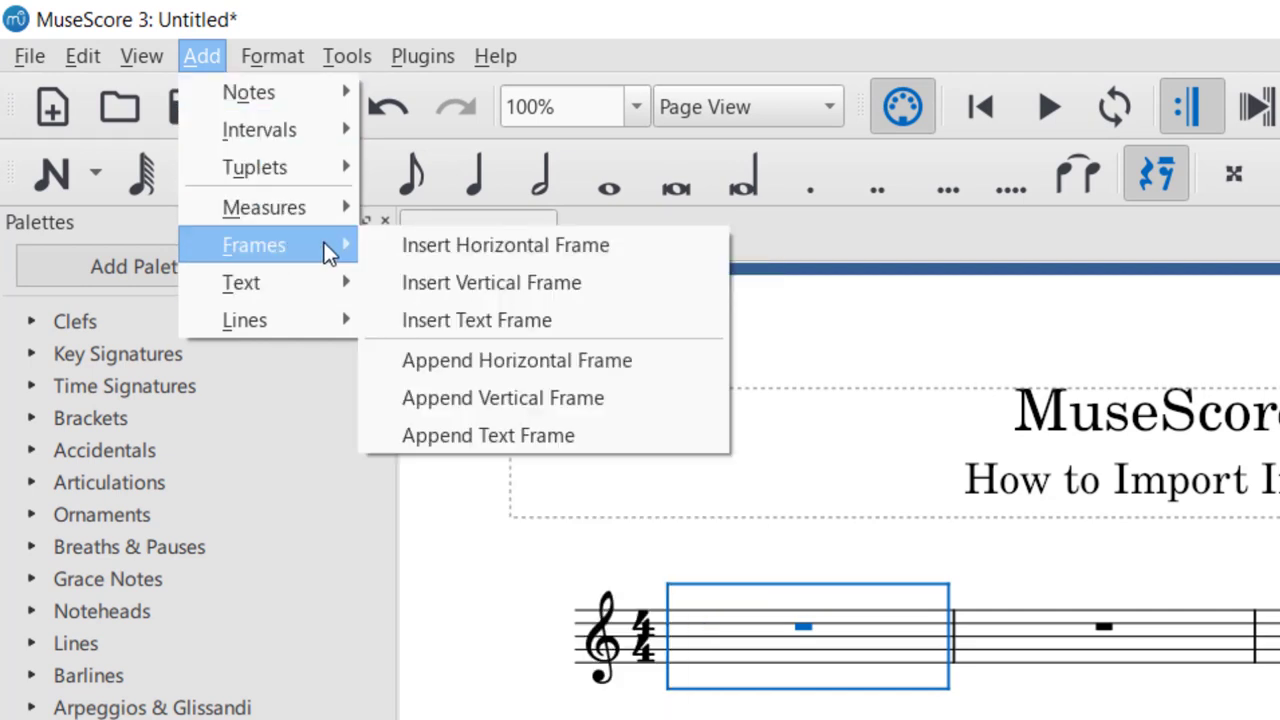
left_click(552, 284)
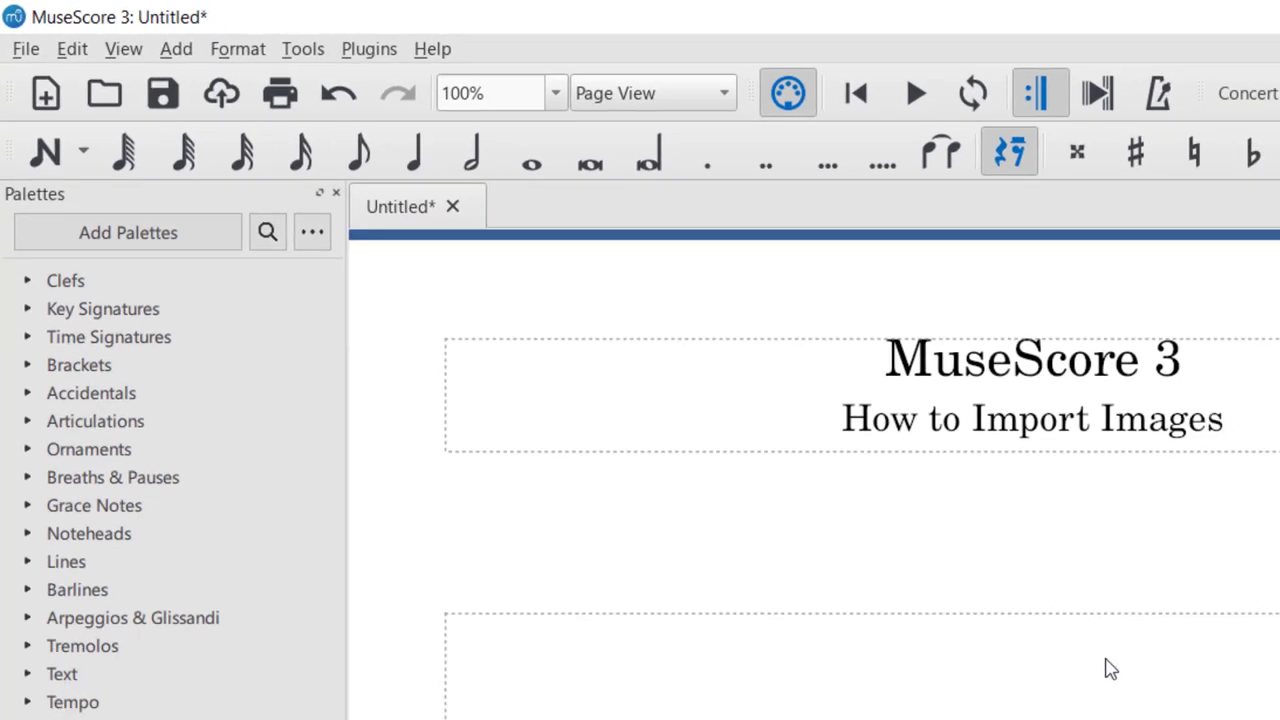
Delete the new empty vertical frame below the title
left_click(526, 498)
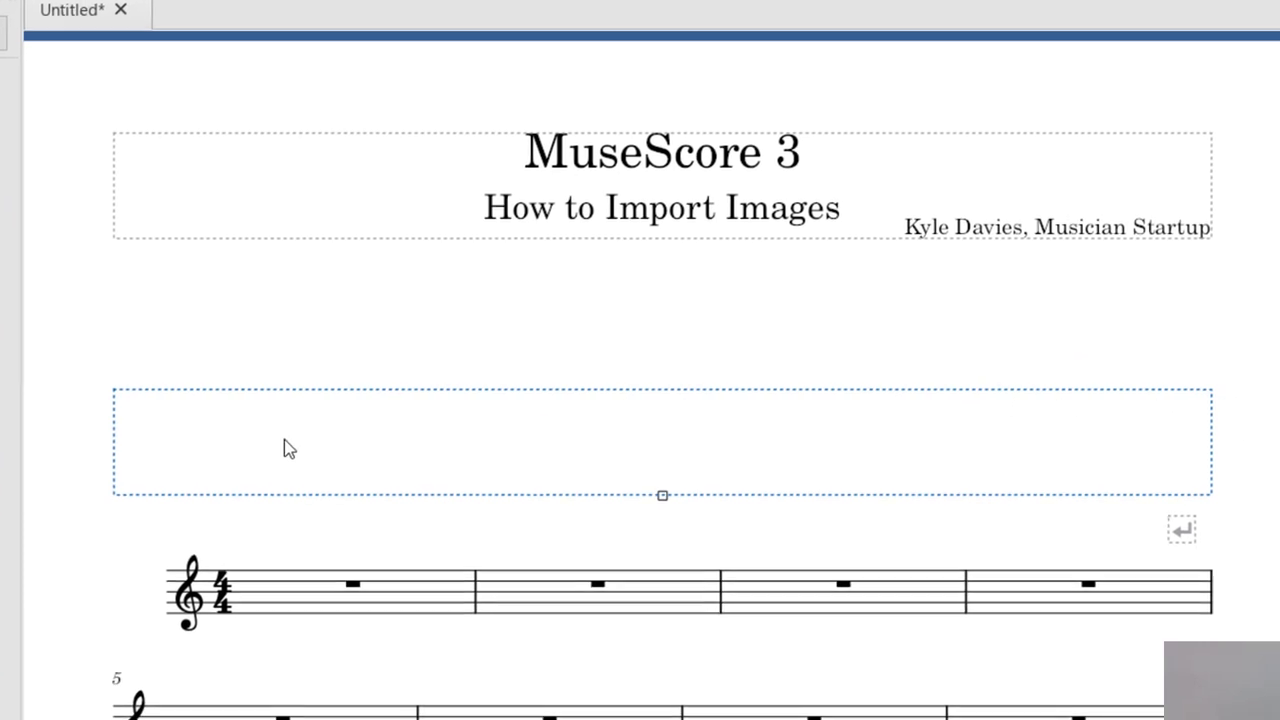
right_click(290, 458)
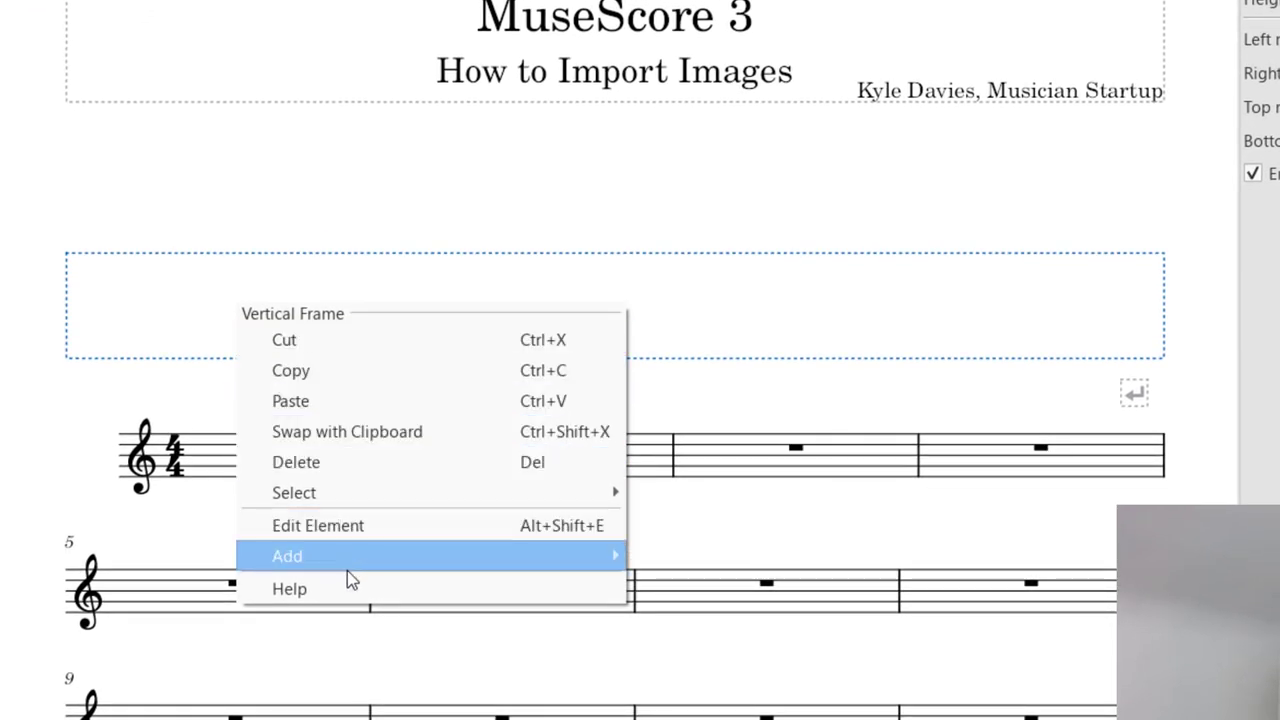
mouse_move(348, 569)
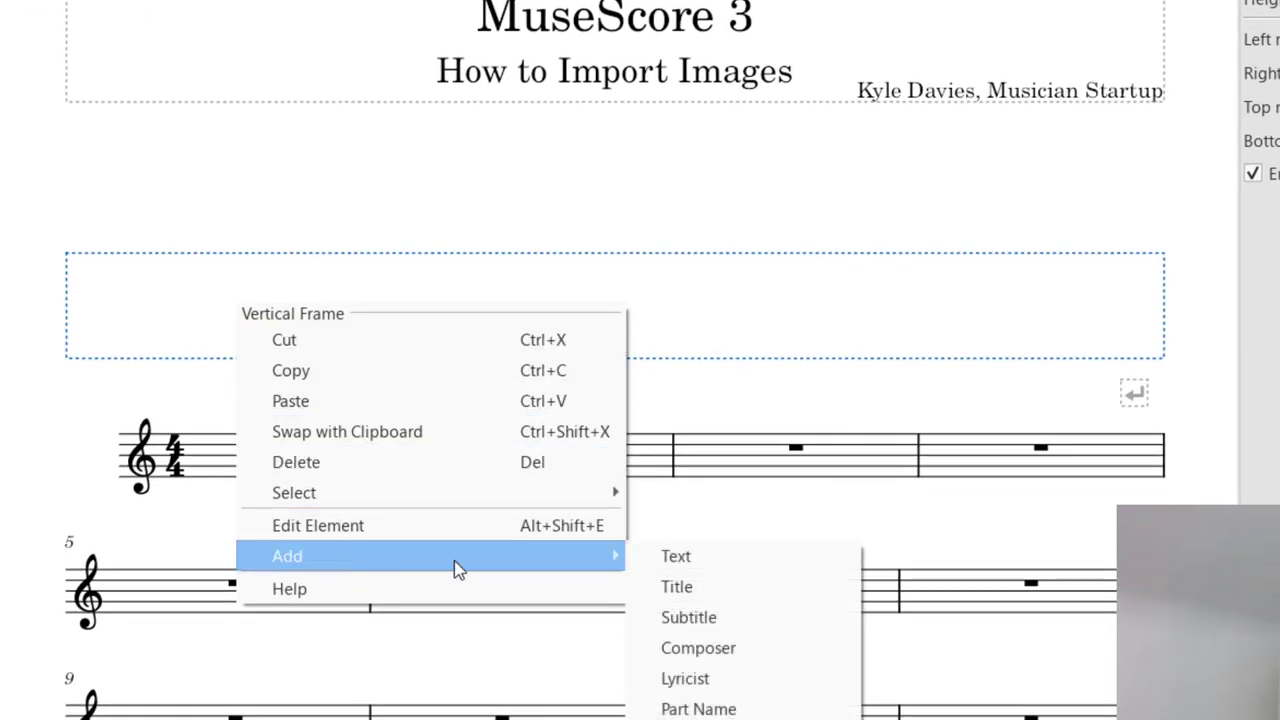
left_click(491, 214)
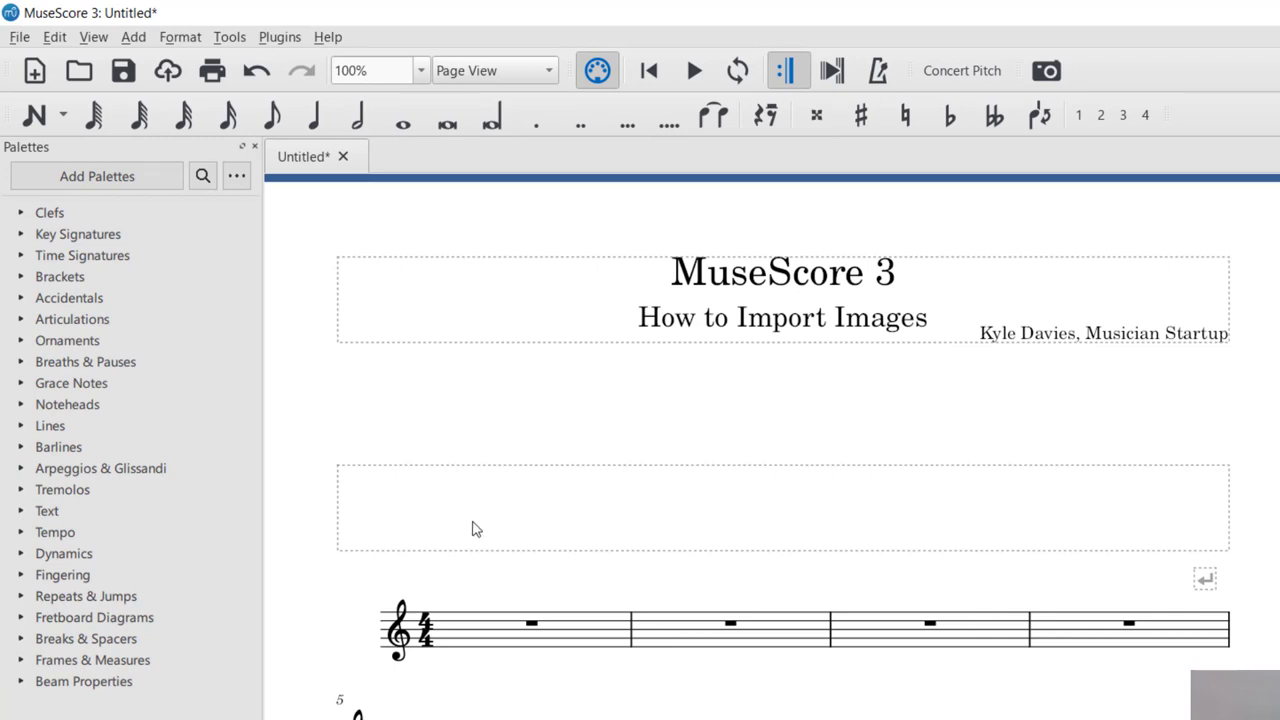
left_click(477, 527)
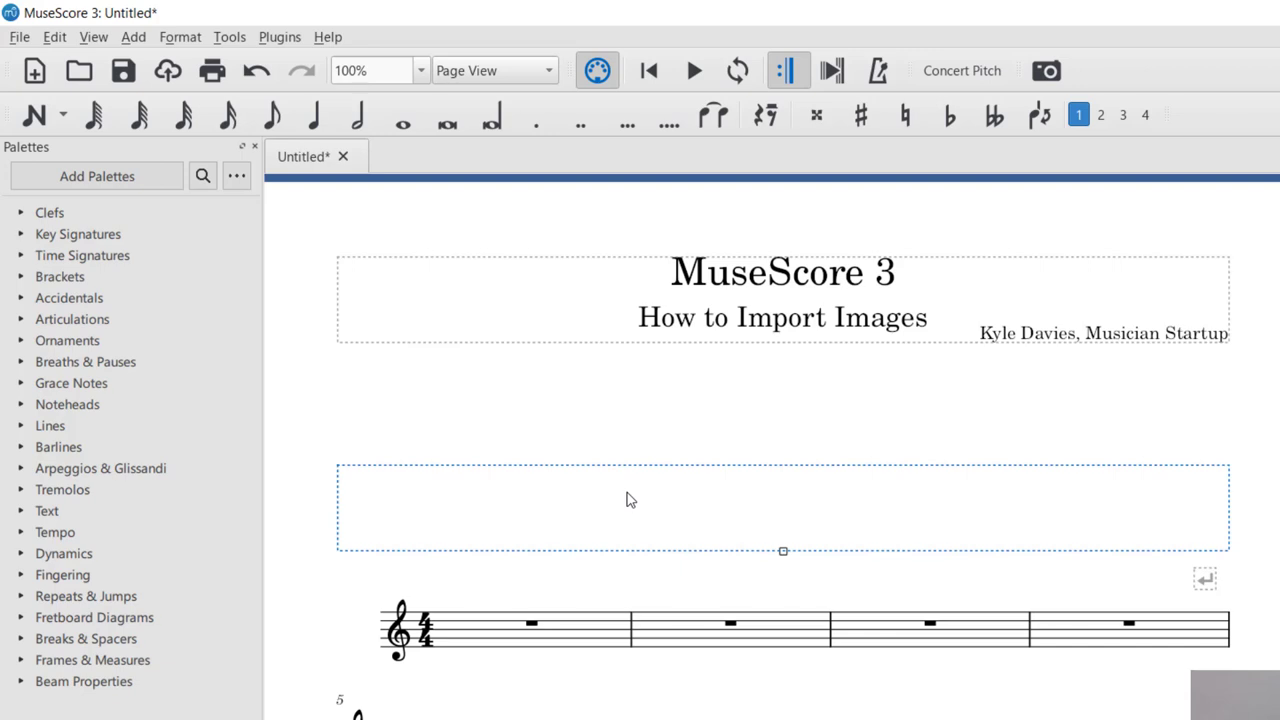
key("Delete")
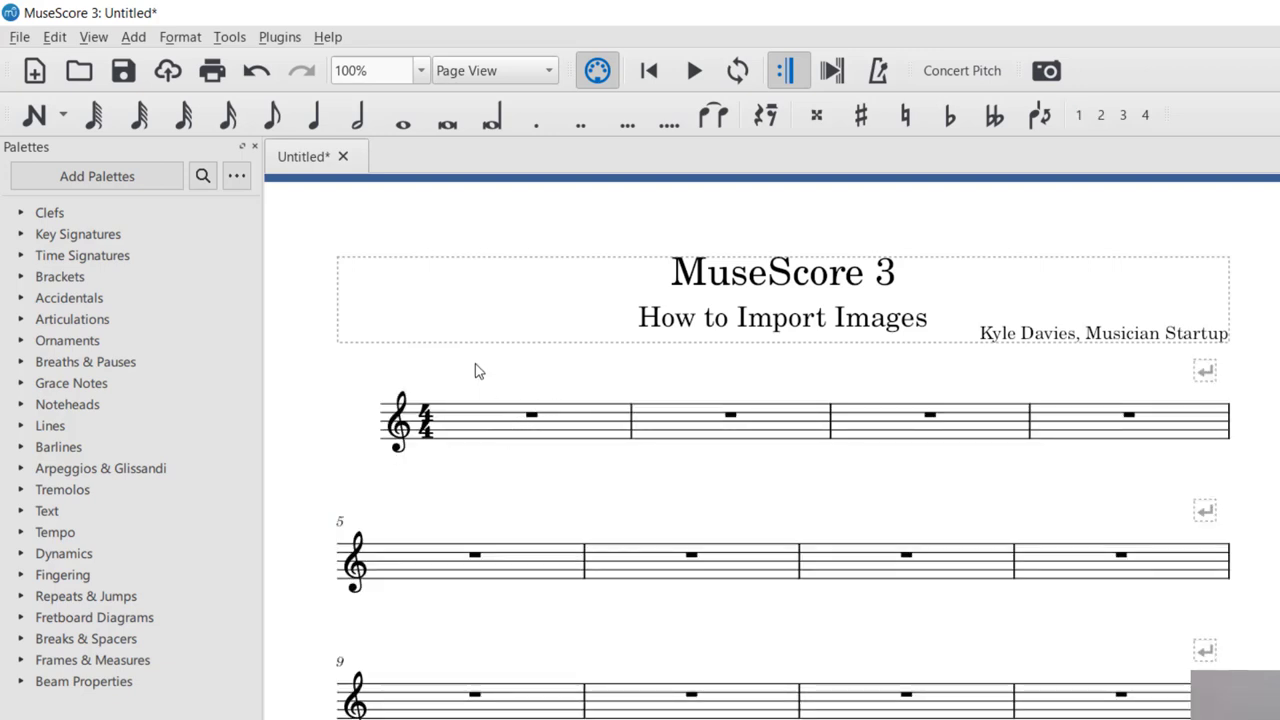
Insert a horizontal frame before measure 2 of the first system
left_click(131, 37)
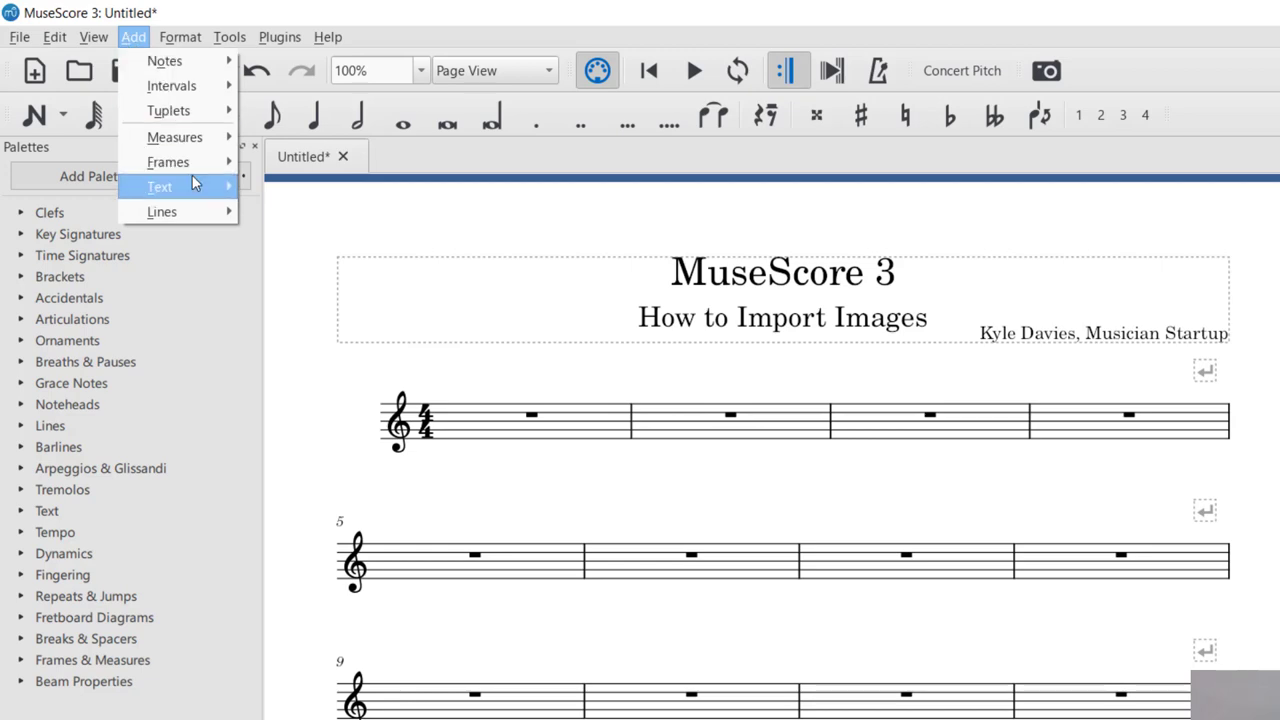
mouse_move(197, 164)
left_click(313, 163)
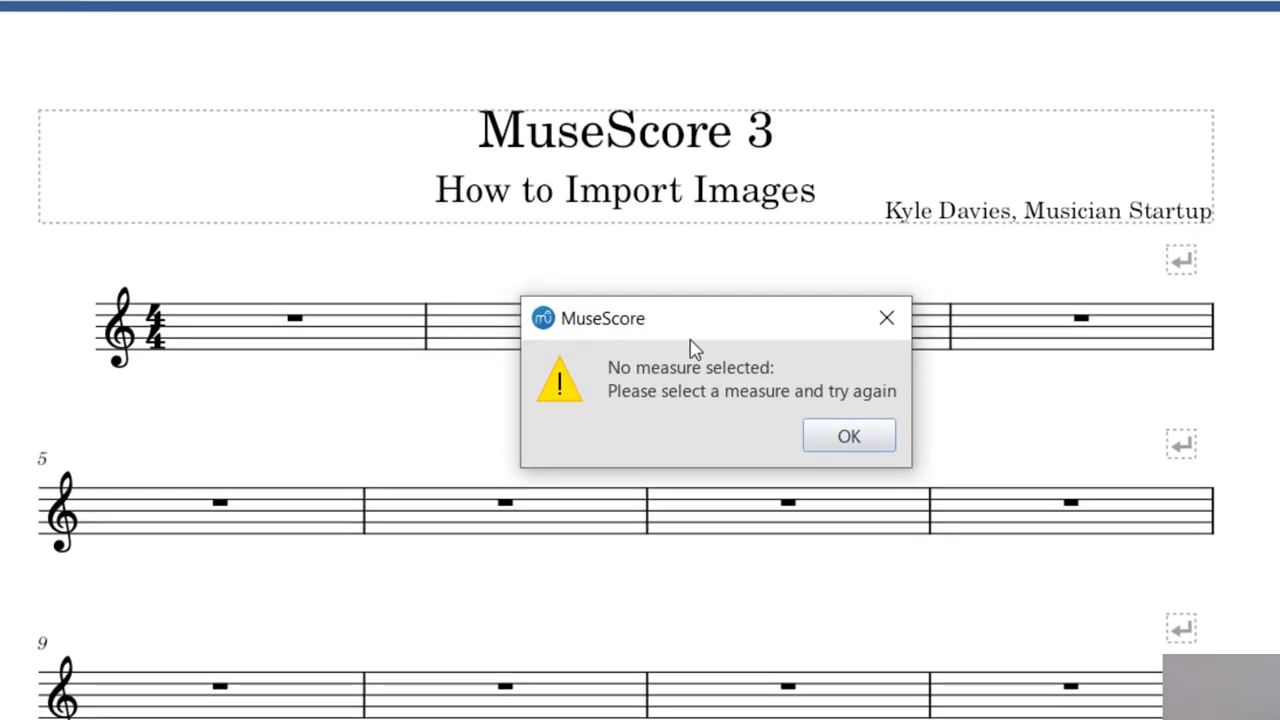
left_click(840, 437)
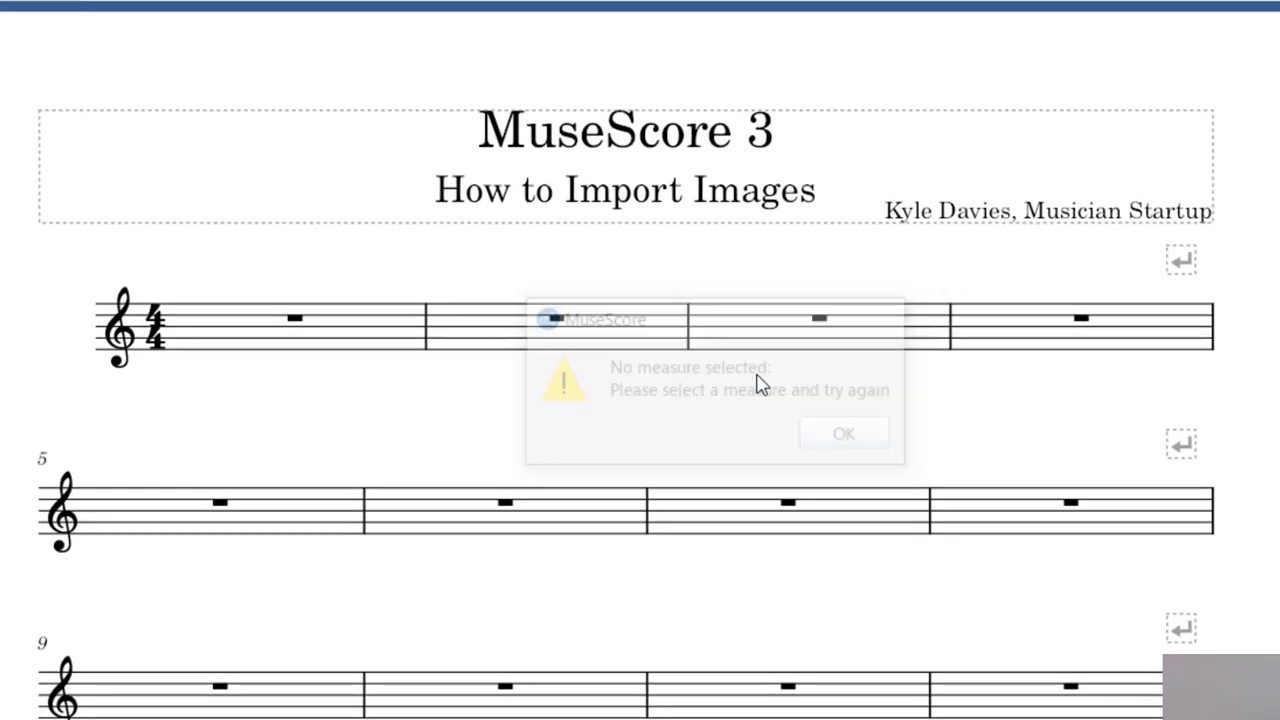
left_click(570, 342)
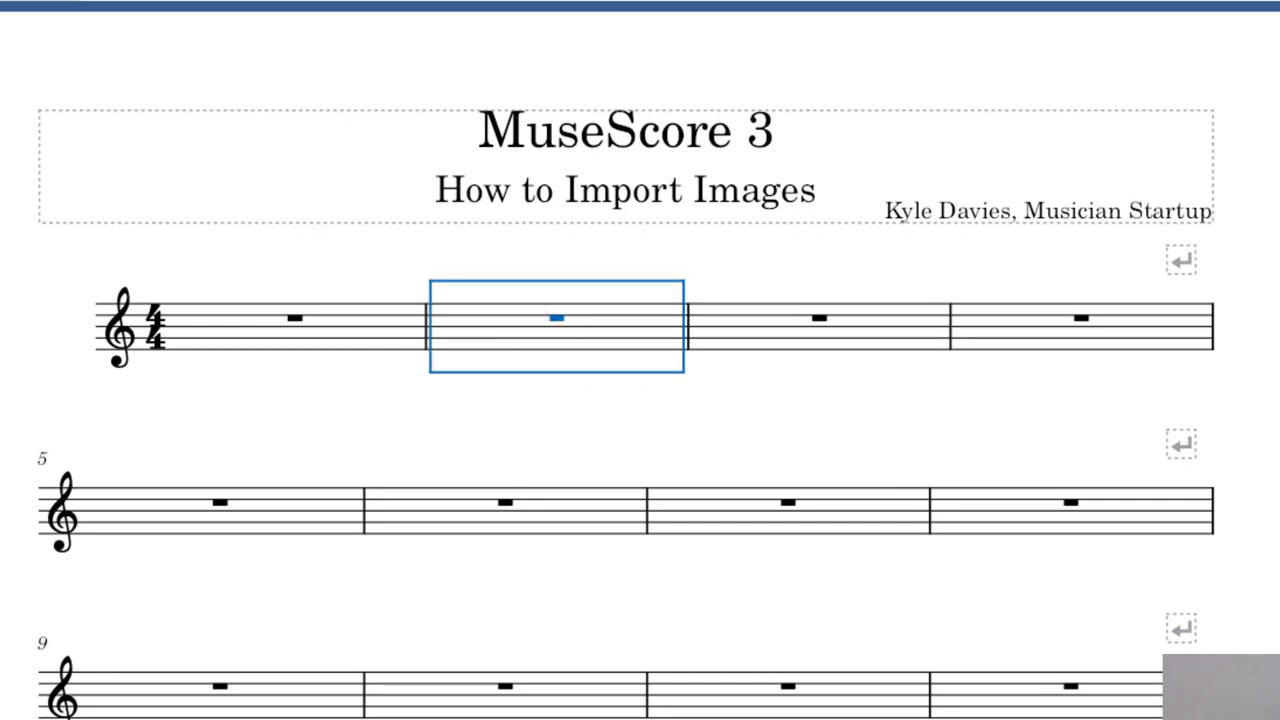
left_click(94, 38)
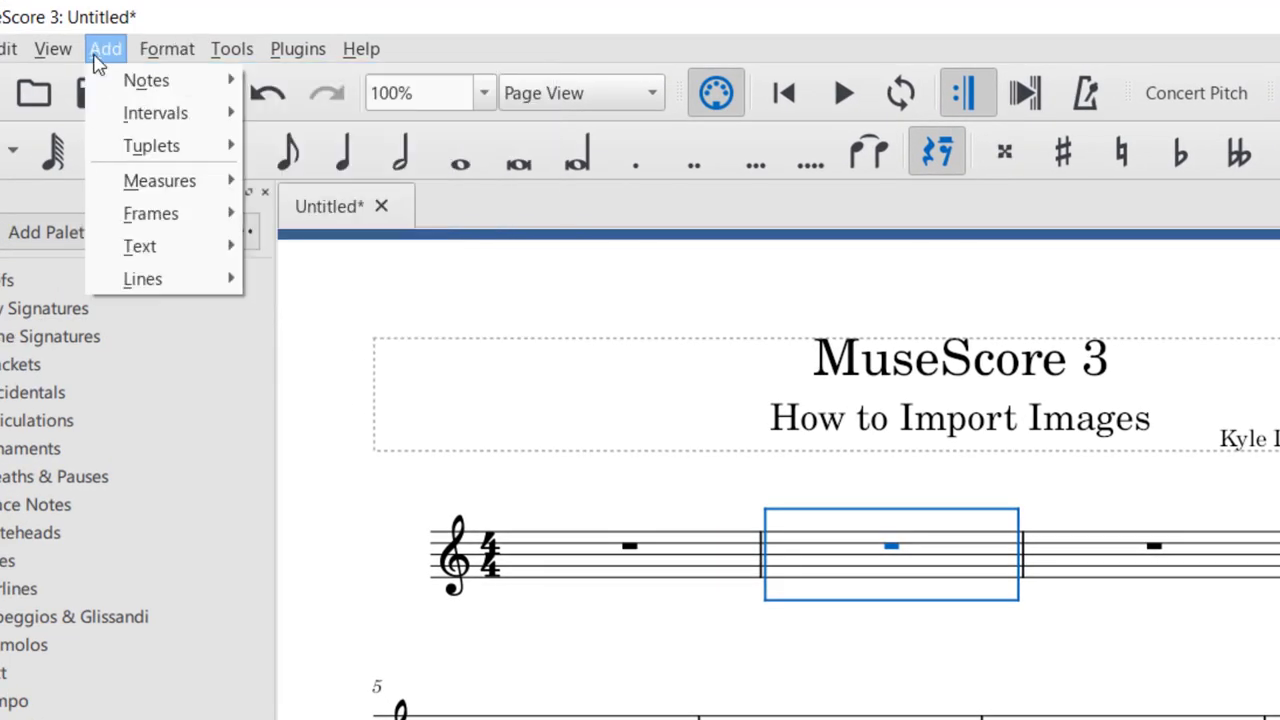
mouse_move(157, 214)
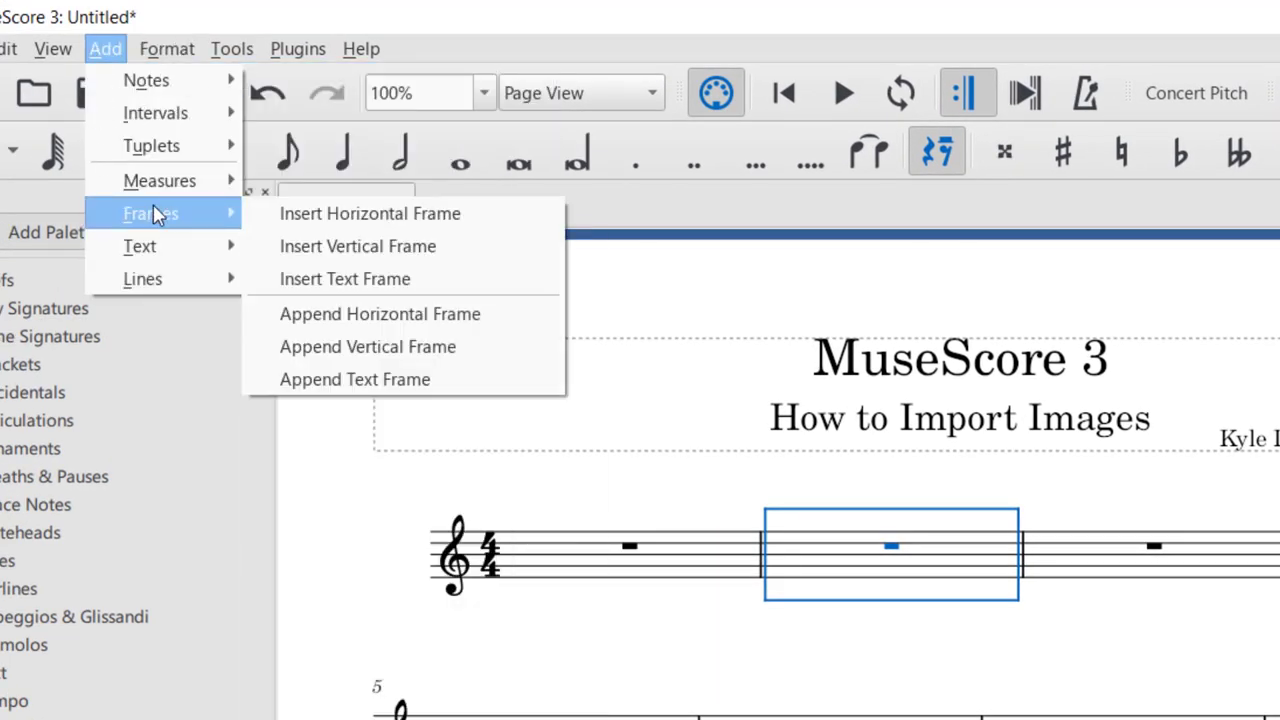
left_click(340, 213)
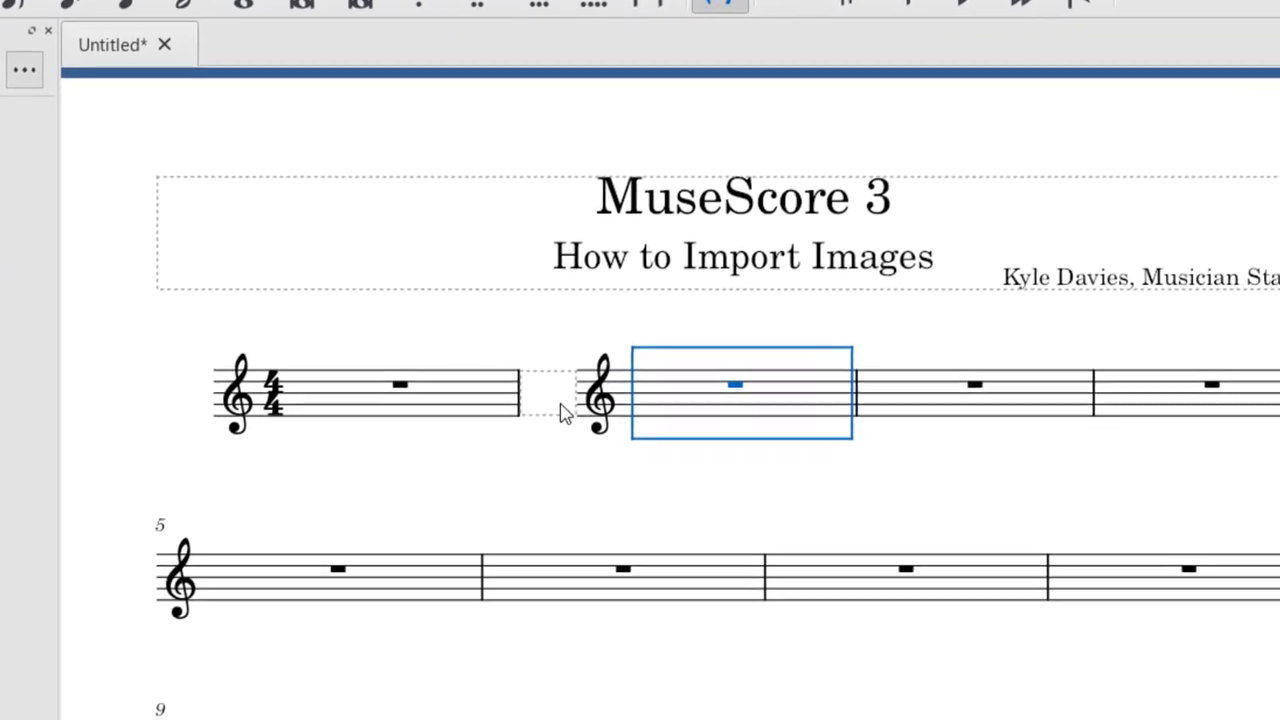
Widen the new horizontal frame slightly and bring up its Add options
left_click(791, 569)
left_click_drag(576, 392, 614, 392)
right_click(557, 393)
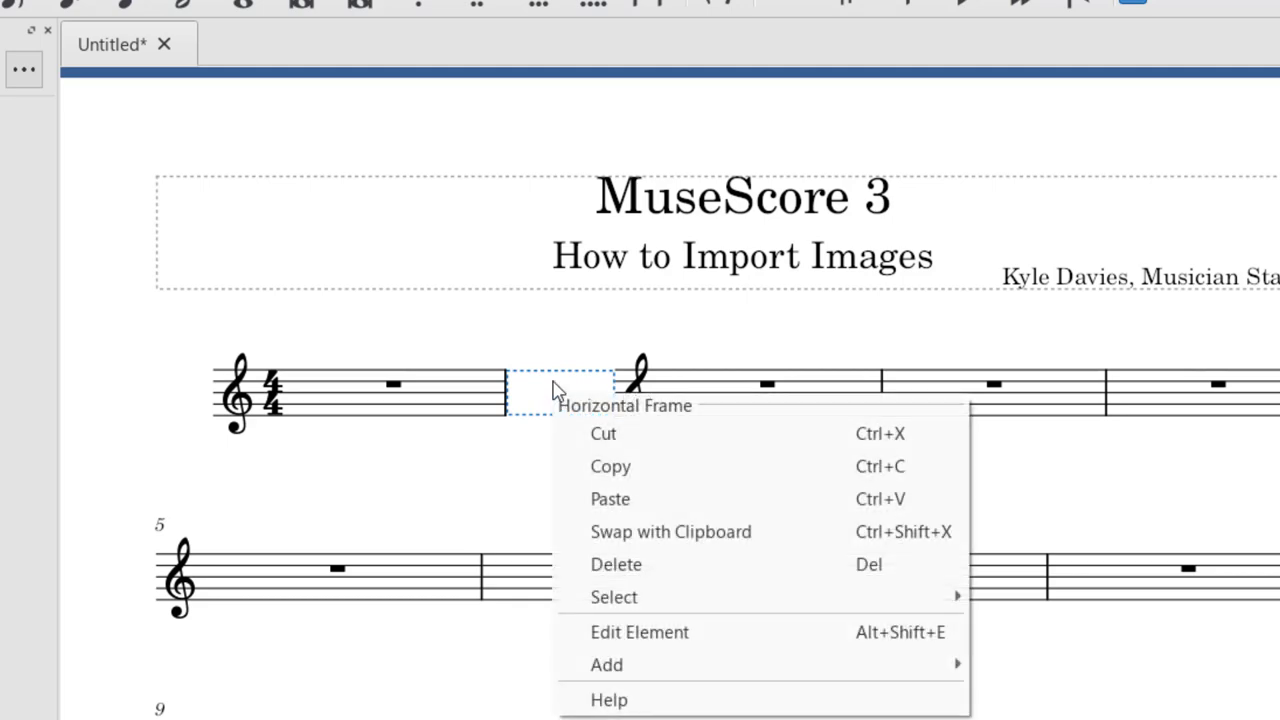
mouse_move(943, 678)
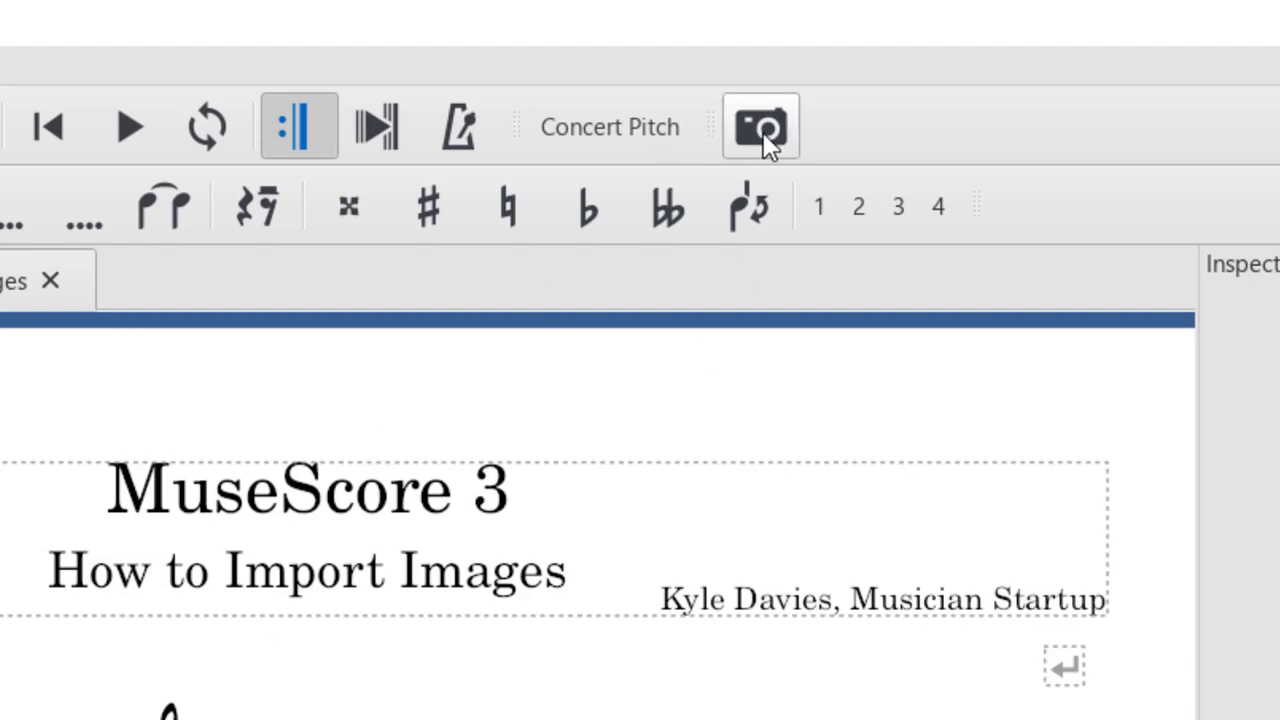
Turn on Image Capture and size the region from the first clef to the second clef
left_click(762, 130)
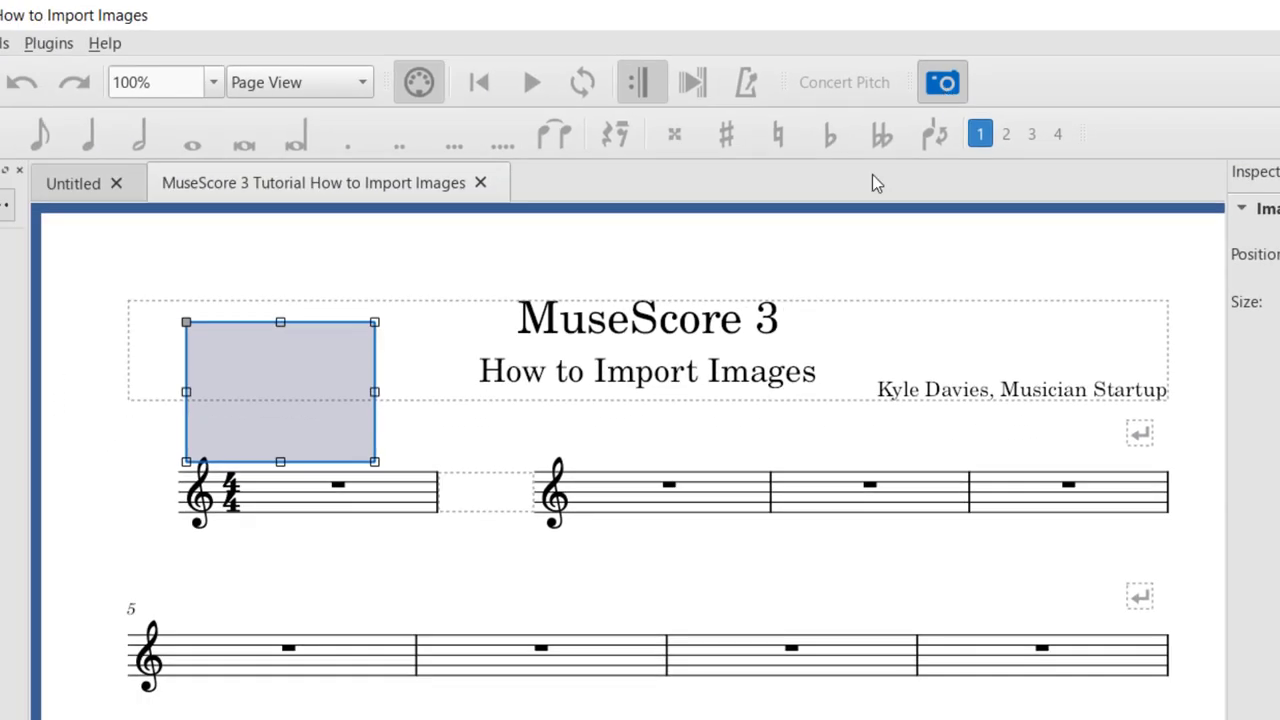
mouse_move(259, 359)
left_mouse_down()
mouse_move(260, 388)
mouse_move(215, 430)
mouse_move(222, 452)
left_mouse_up()
left_click_drag(336, 553, 650, 614)
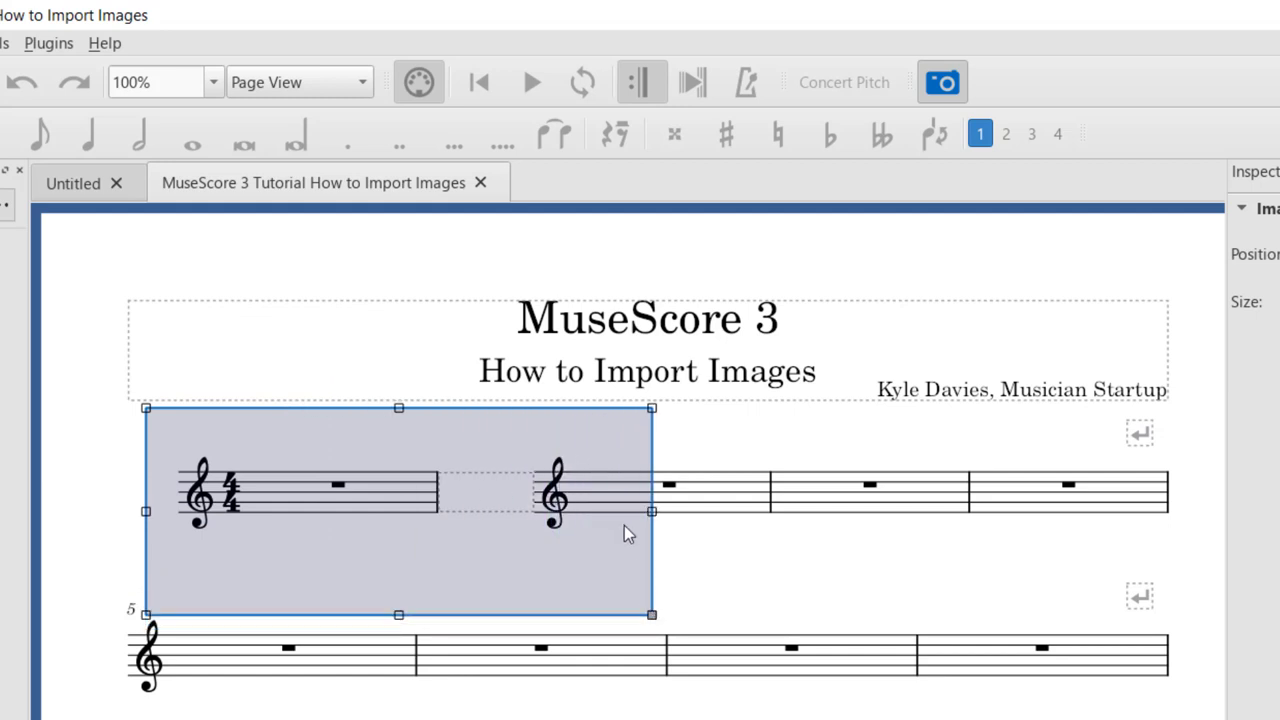
Start a Save As (Print Mode) PNG export of the region, cancel it, and exit image capture
right_click(371, 530)
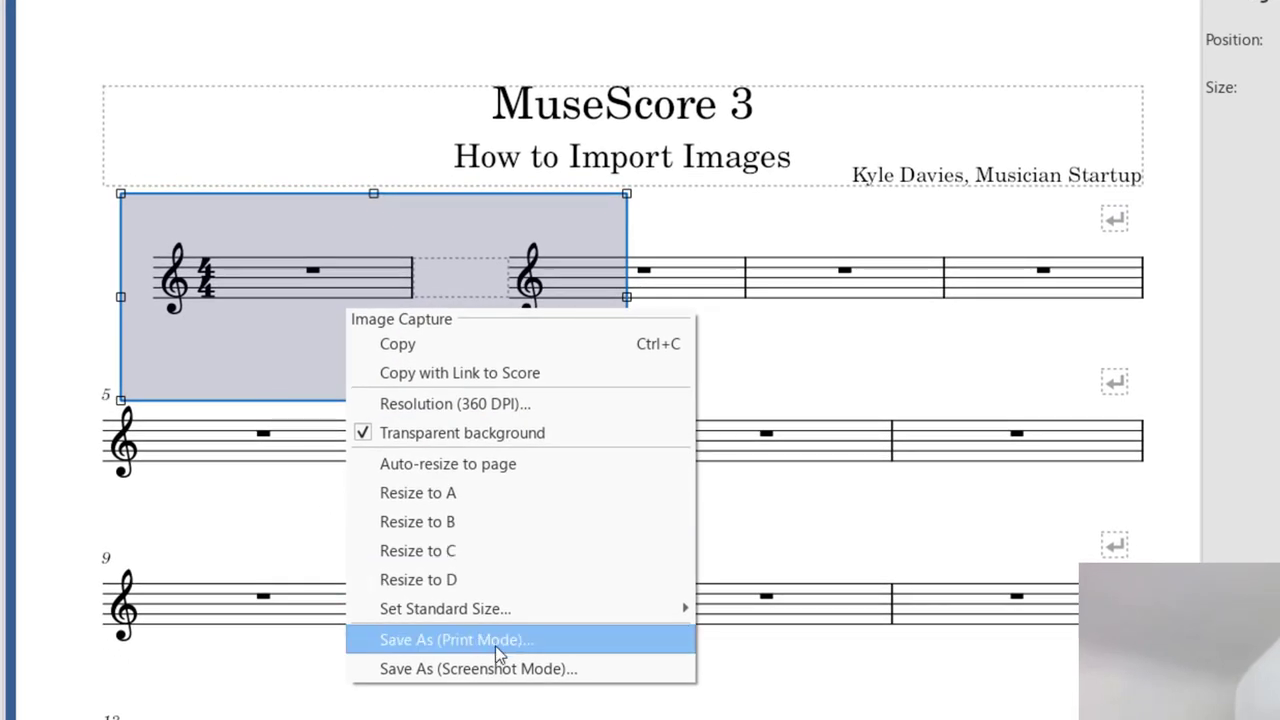
left_click(553, 643)
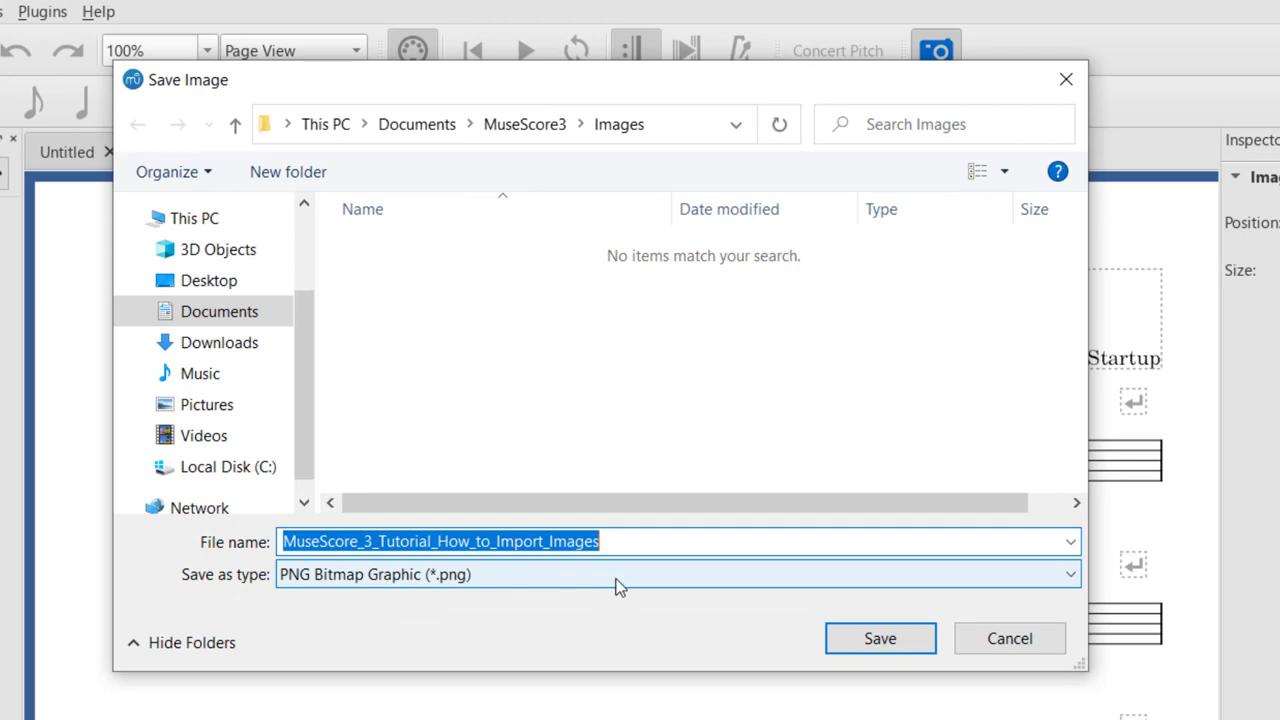
left_click(1014, 632)
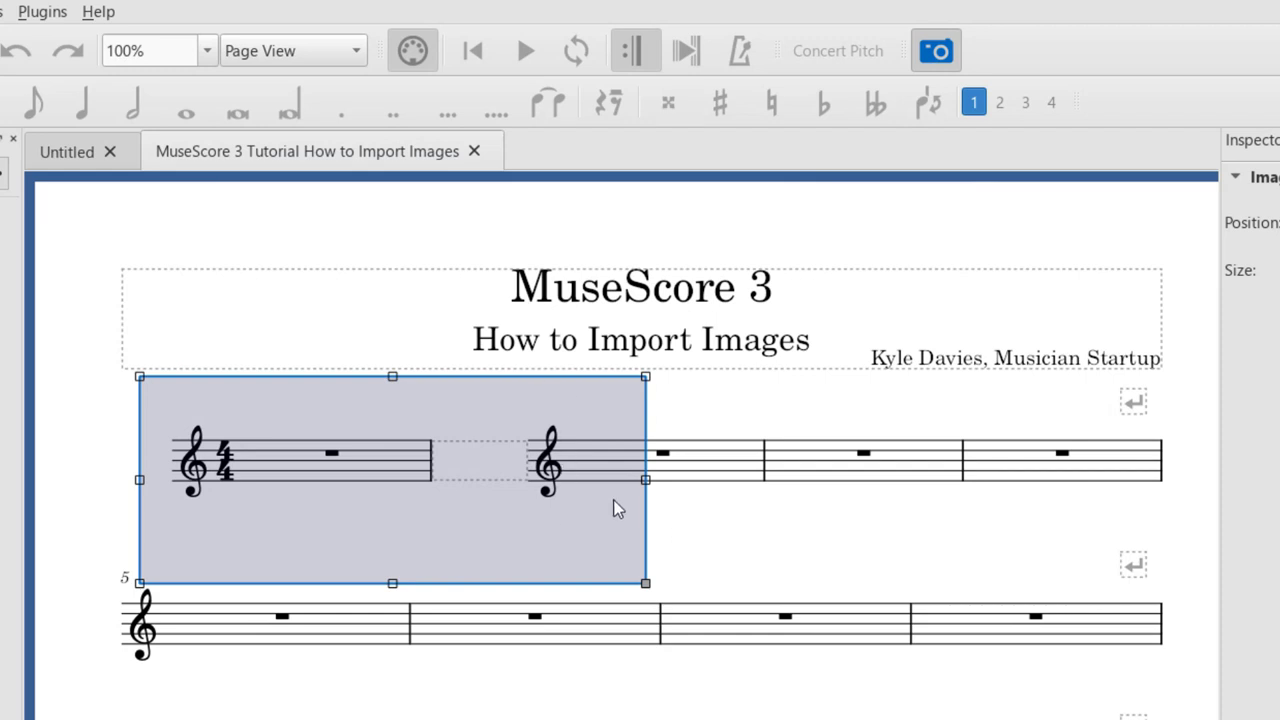
left_click(940, 58)
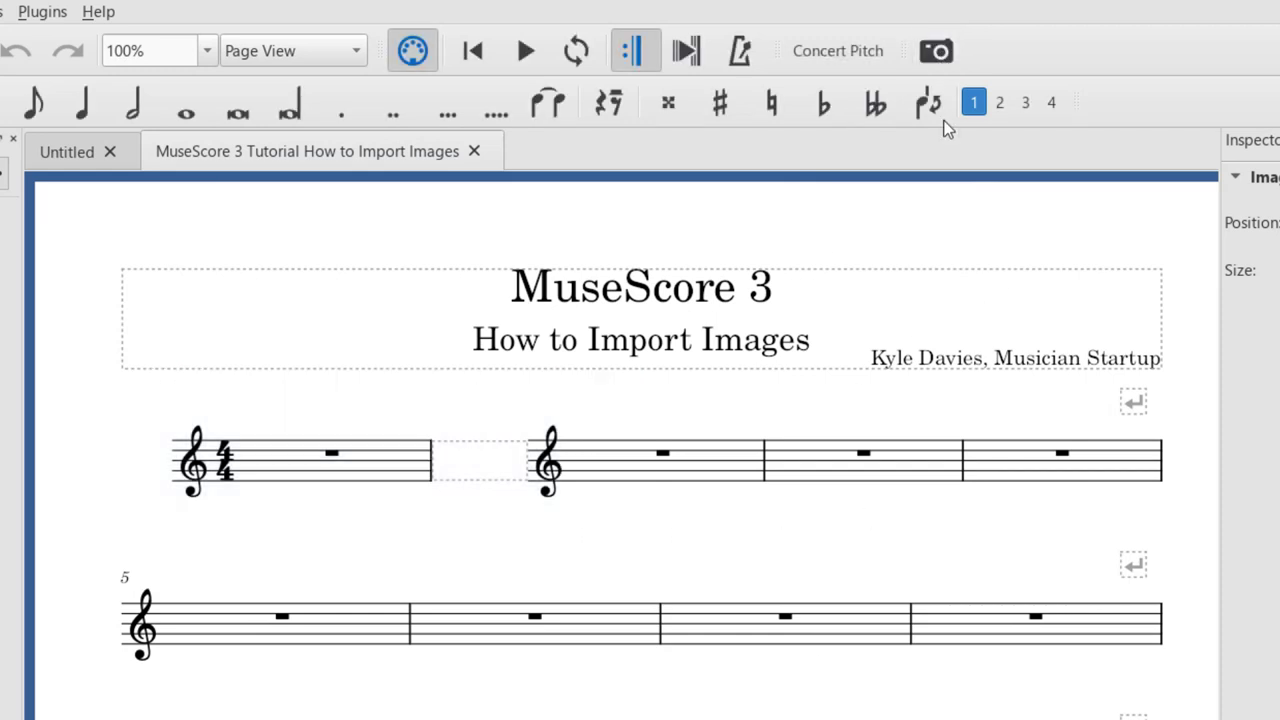